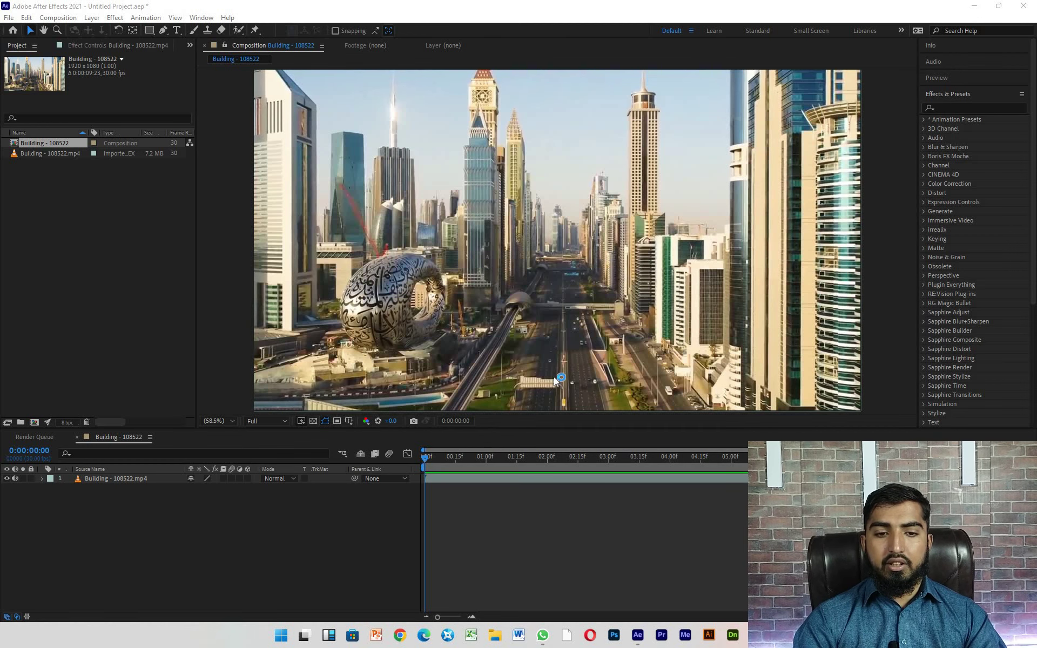
Select the drone footage layer and preview it from start to finish.
left_click(564, 351)
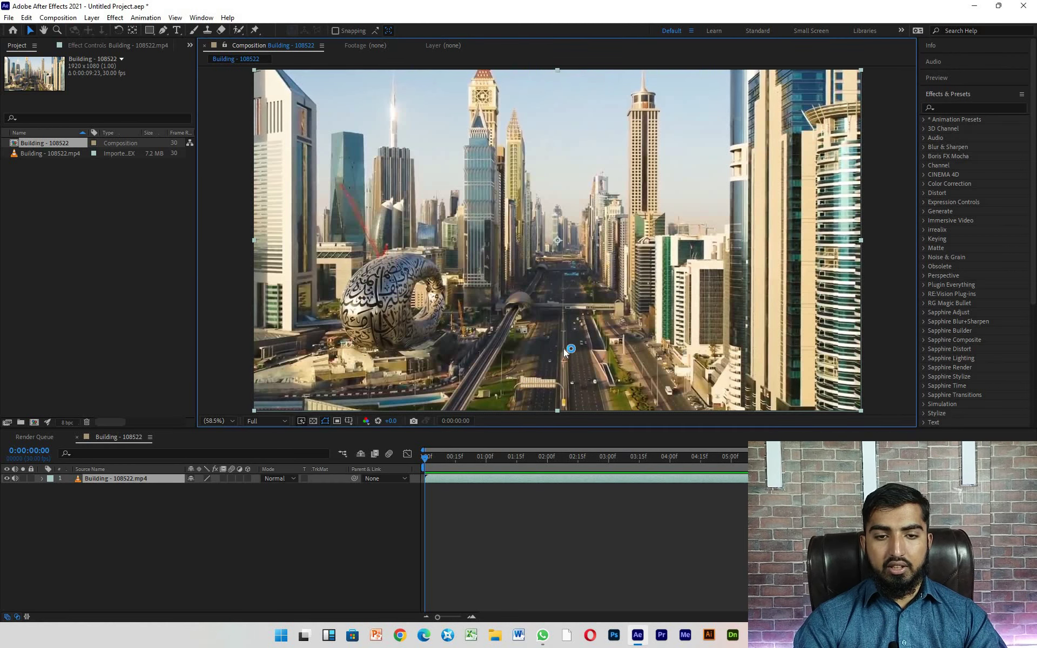
key("space")
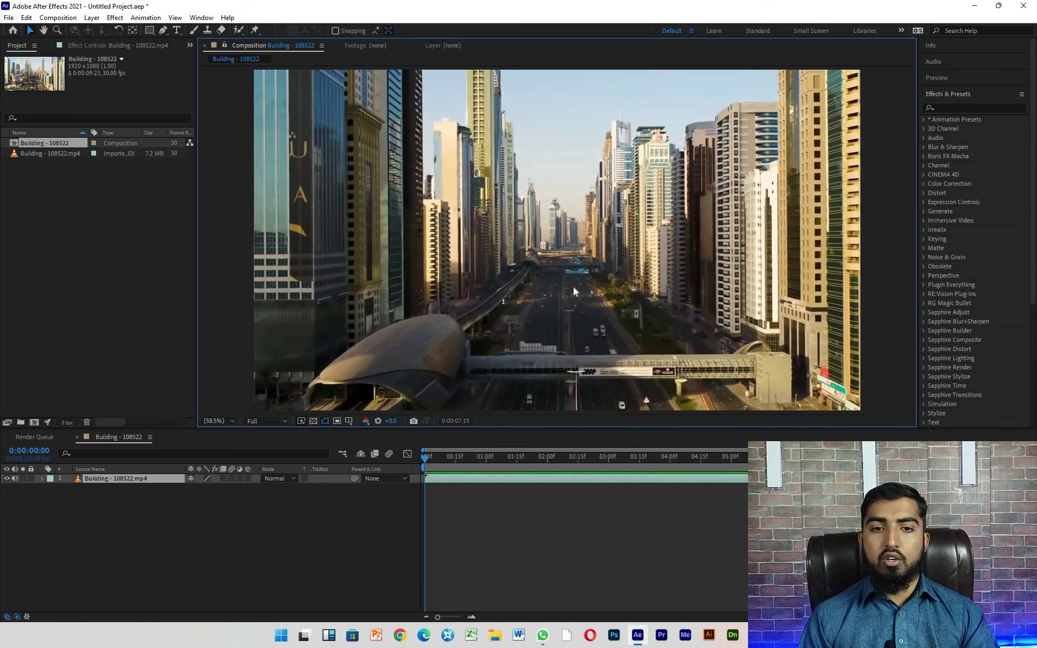
key("space")
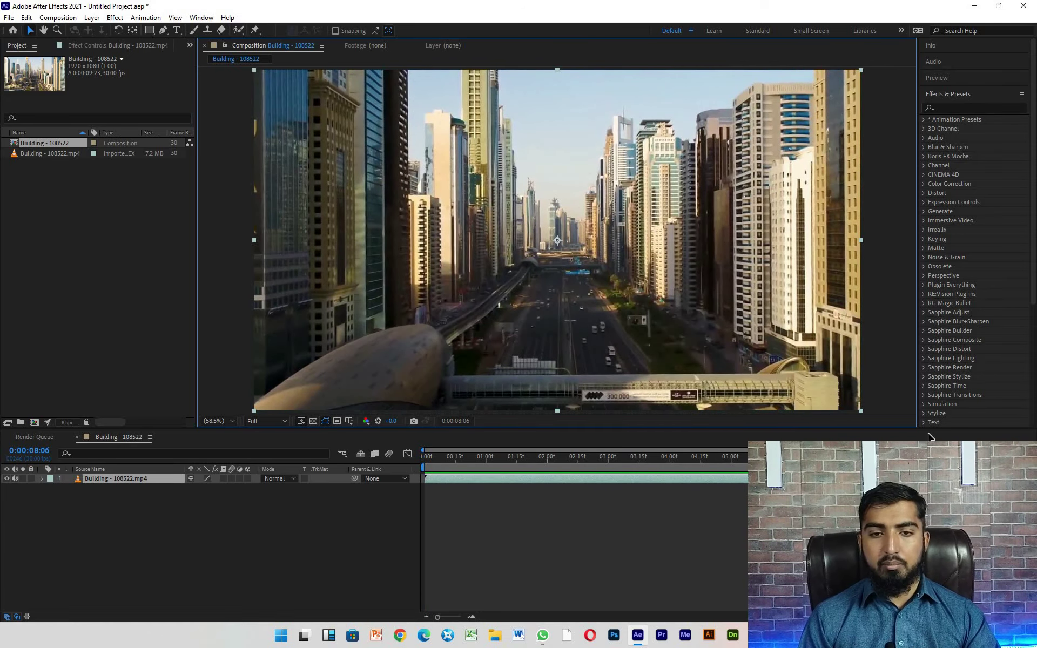
left_click_drag(730, 456, 425, 456)
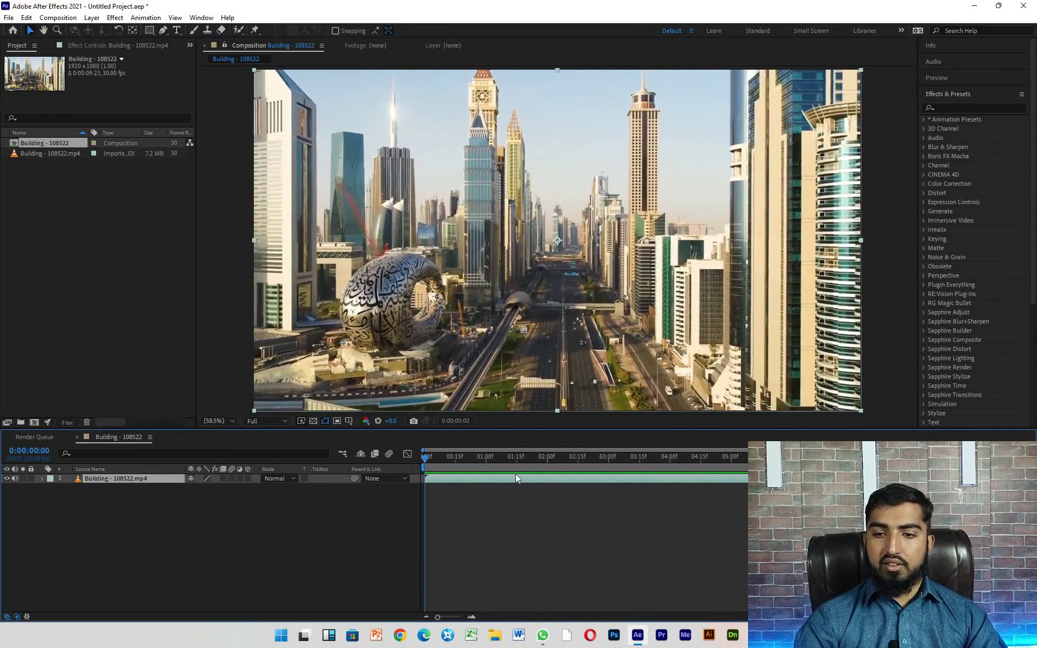
mouse_move(519, 456)
left_mouse_down()
mouse_move(996, 457)
mouse_move(425, 456)
left_mouse_up()
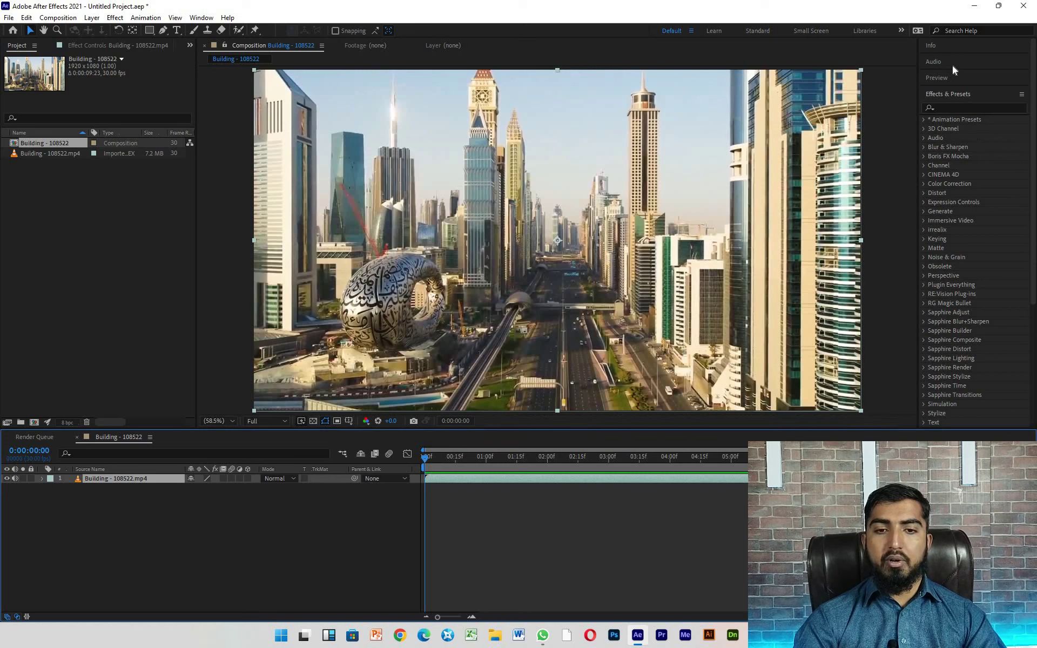
Apply Track Camera to the drone footage so 3D Camera Tracker analyzes and solves it.
scroll(948, 207, "down", 5)
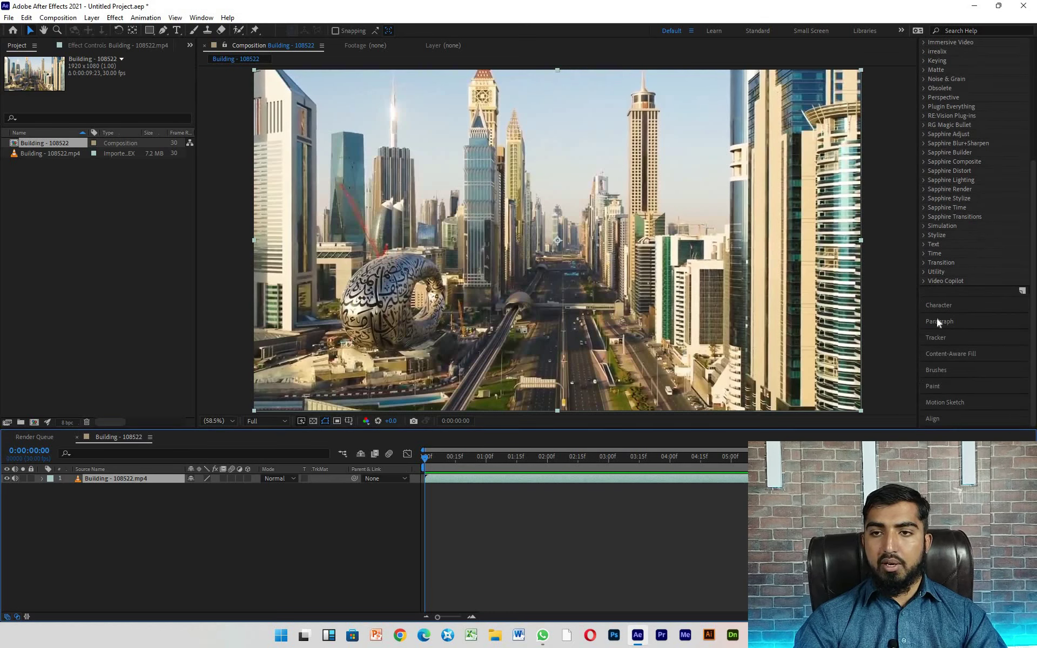
left_click(937, 337)
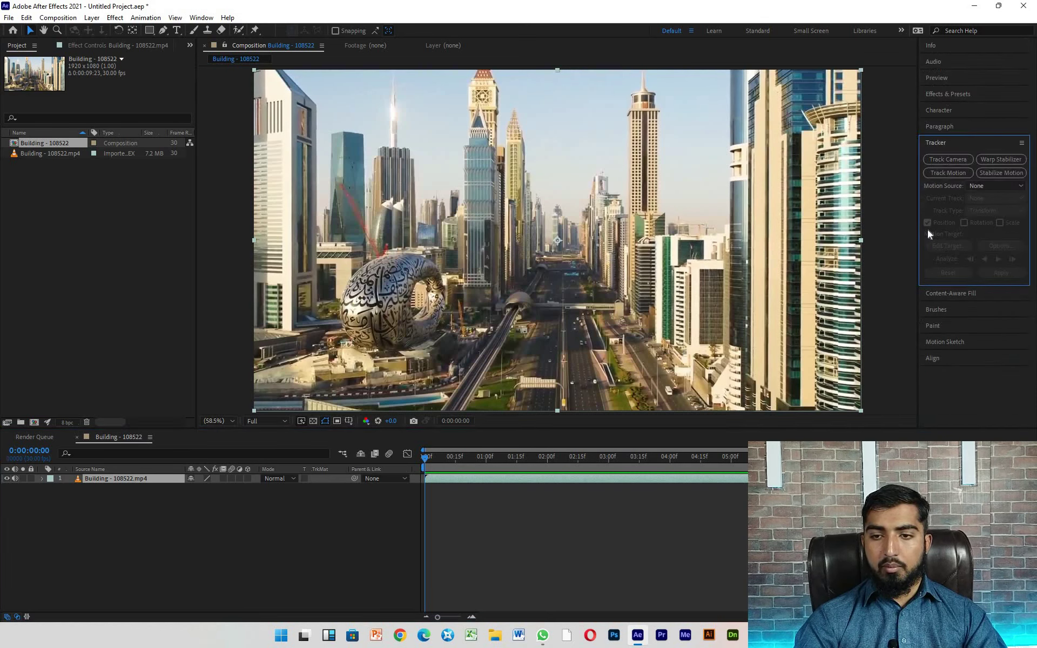
left_click(932, 163)
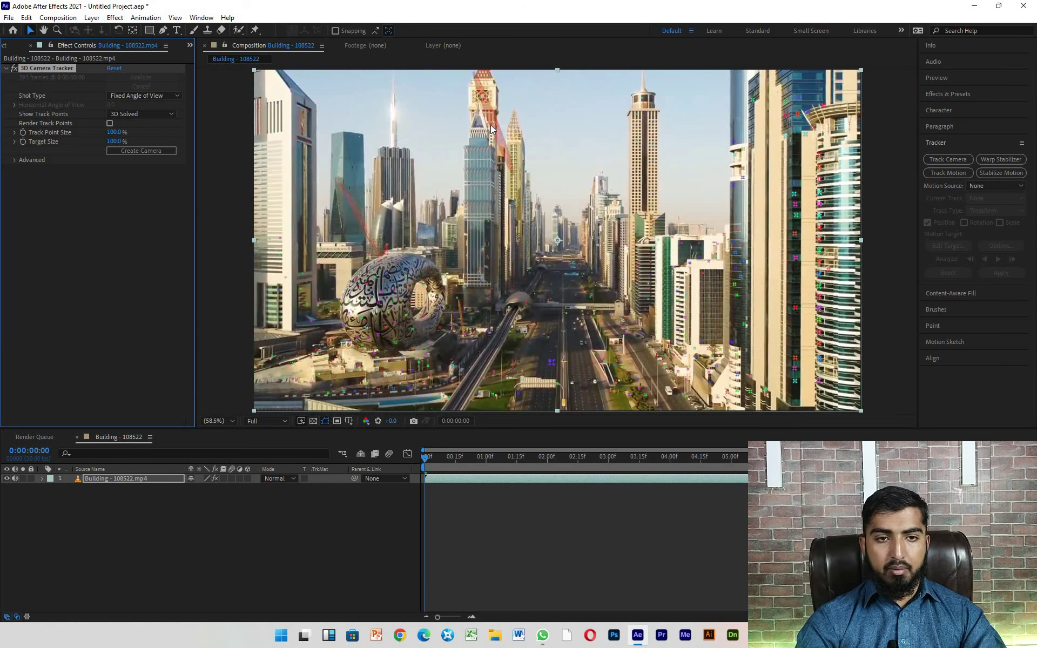
Play back the solved camera track to check the track points.
key("space")
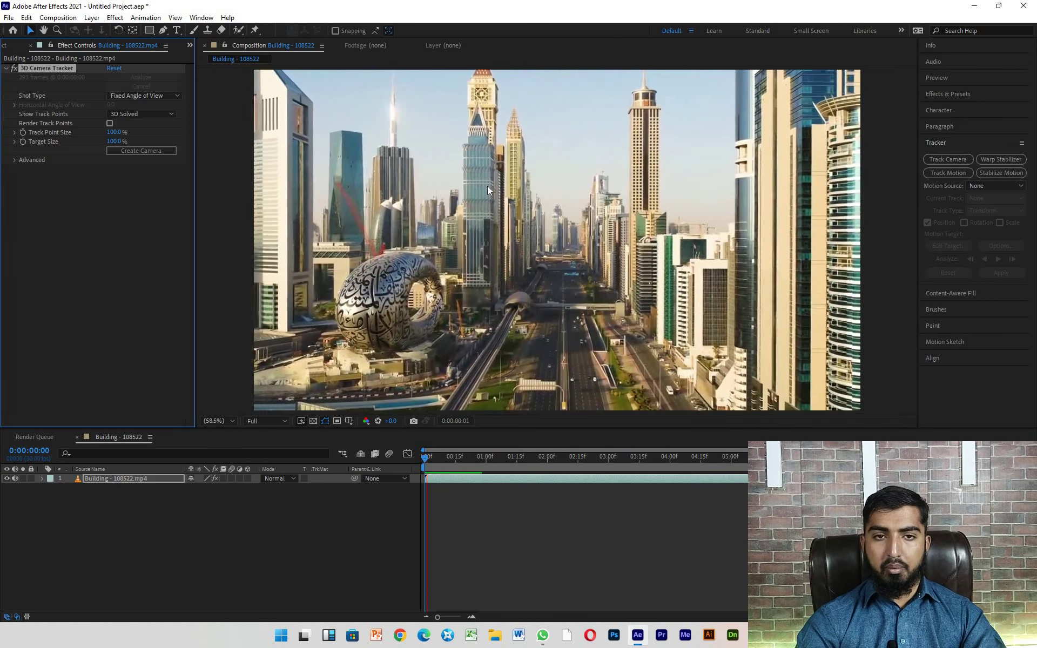
key("space")
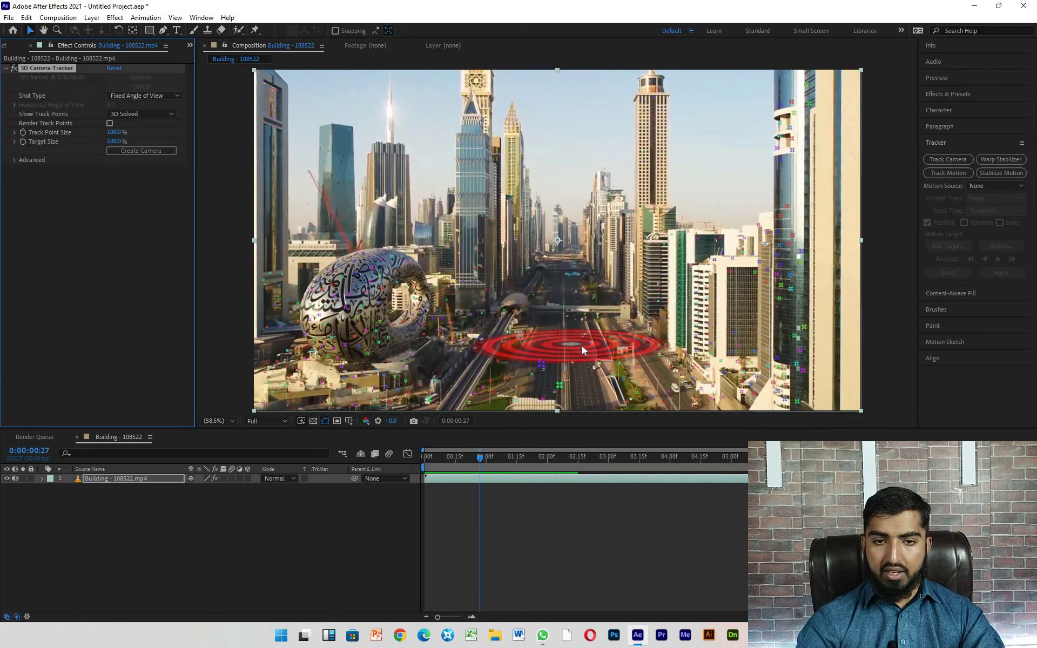
key("space")
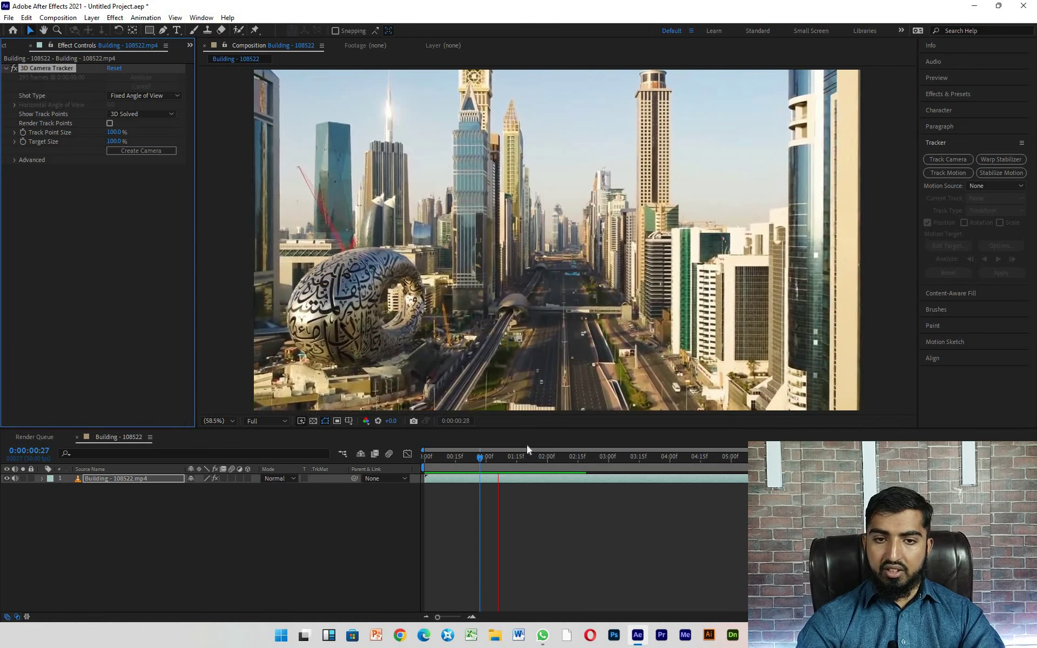
left_click(449, 457)
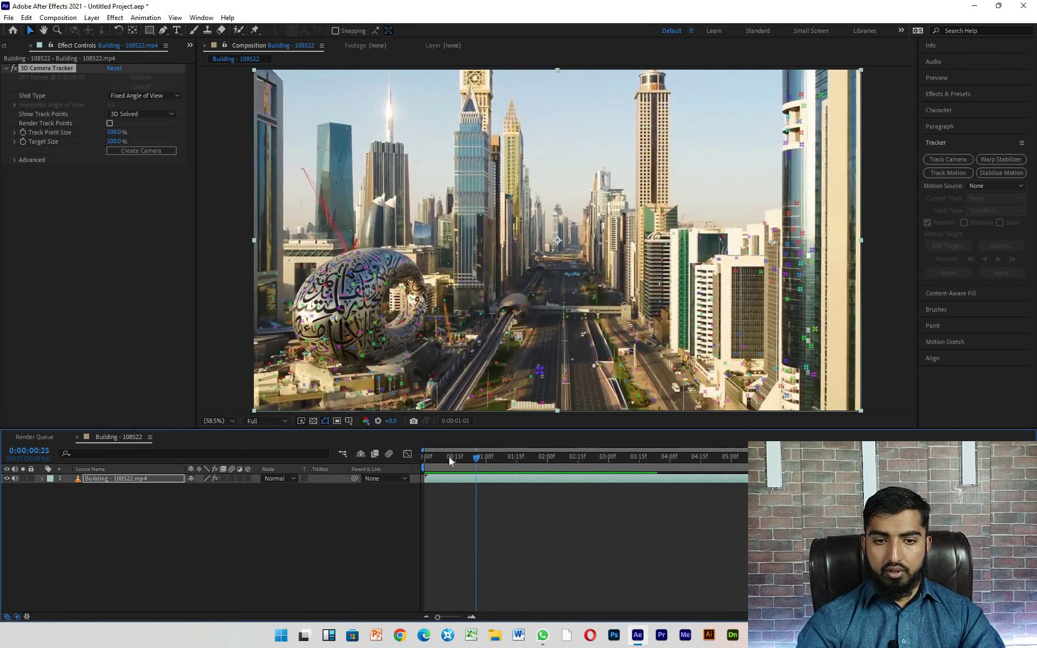
At the first frame, select a cluster of road track points and bring up their layer-creation options.
key("Home")
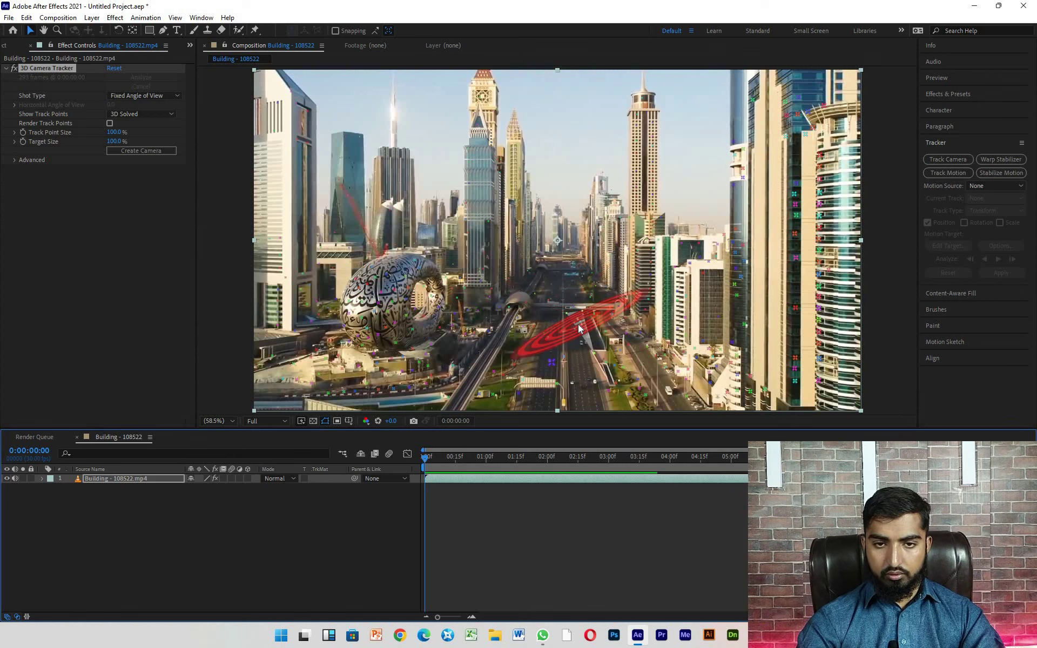
left_click(578, 331)
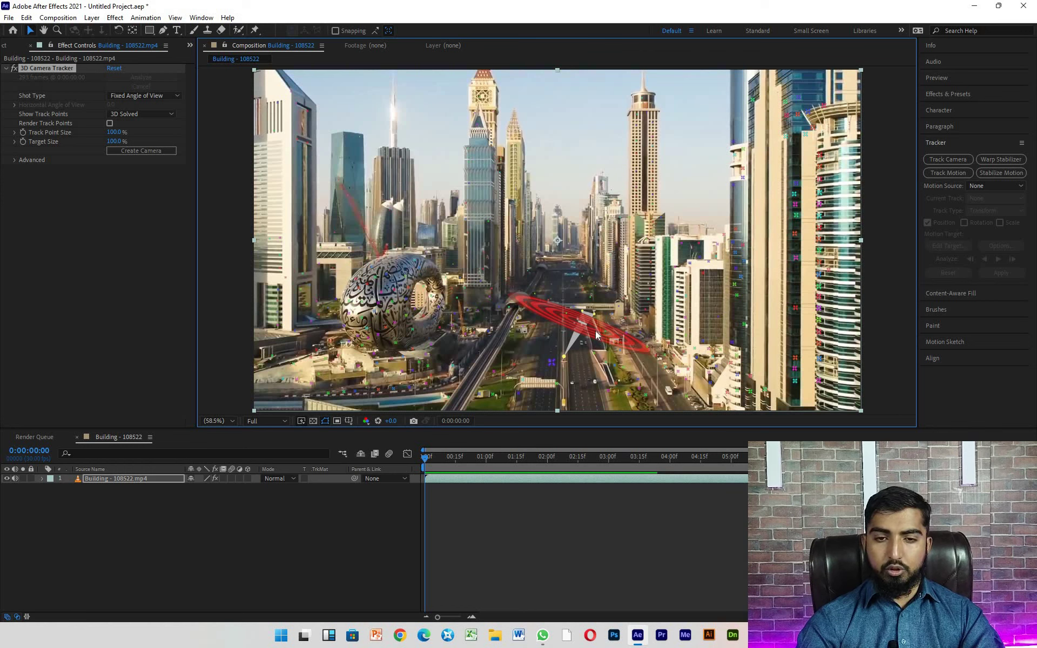
right_click(570, 322)
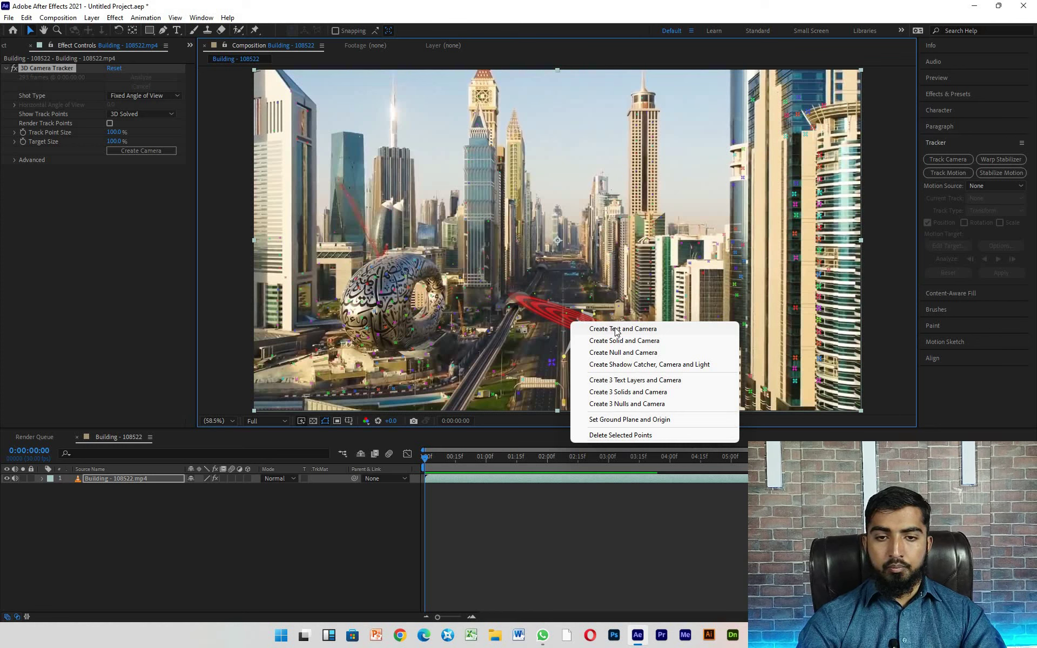
Create a text layer and camera on the road points, with the text reading 'DUBAI'.
left_click(615, 329)
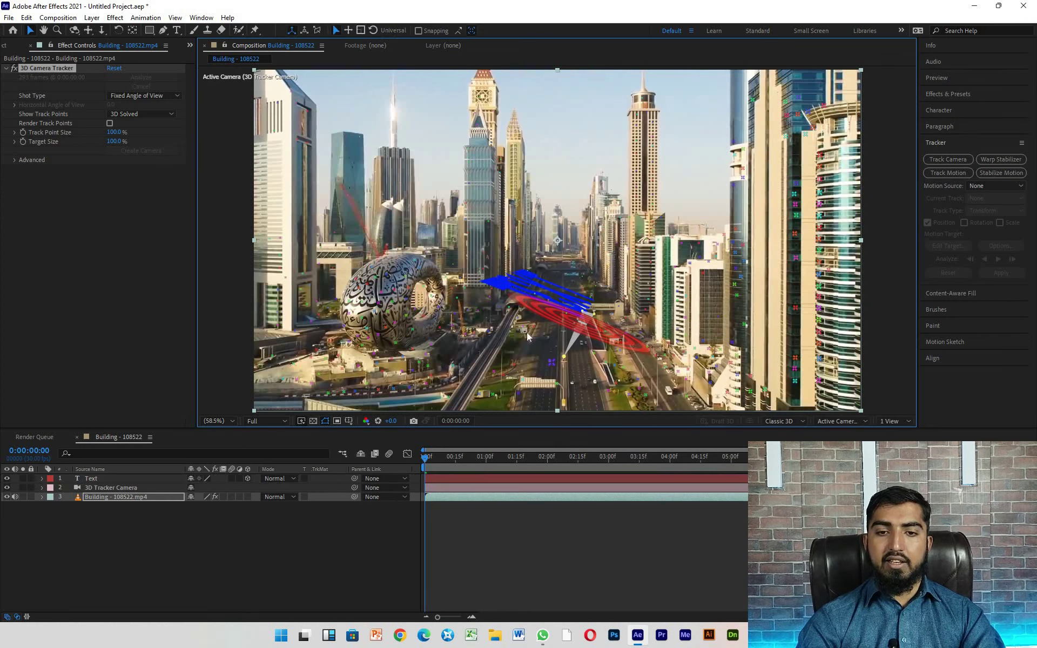
left_click(98, 478)
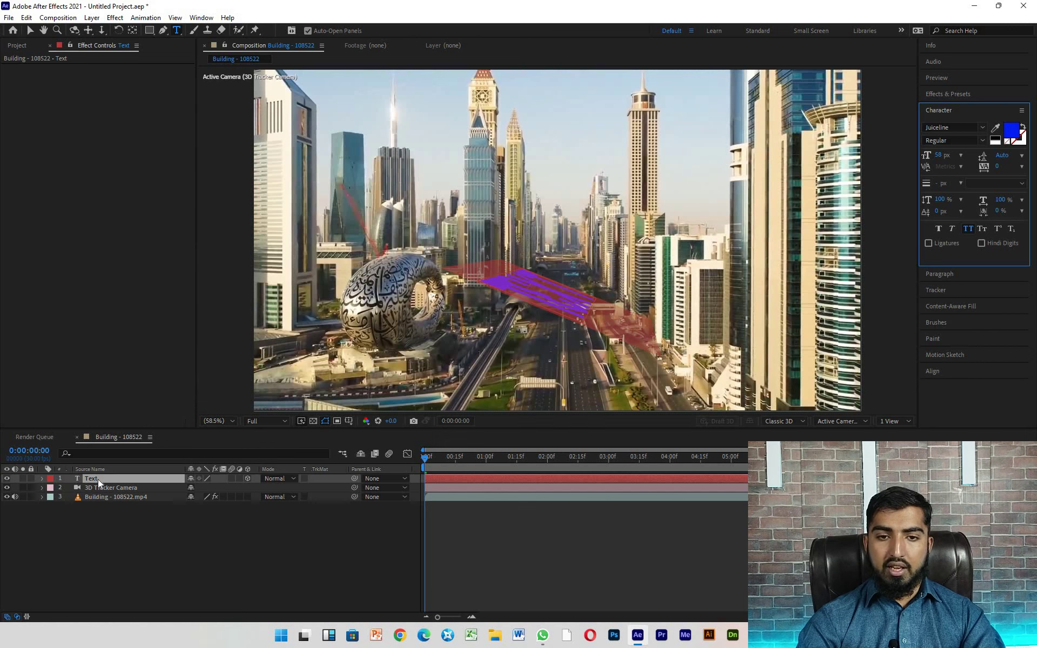
type("D")
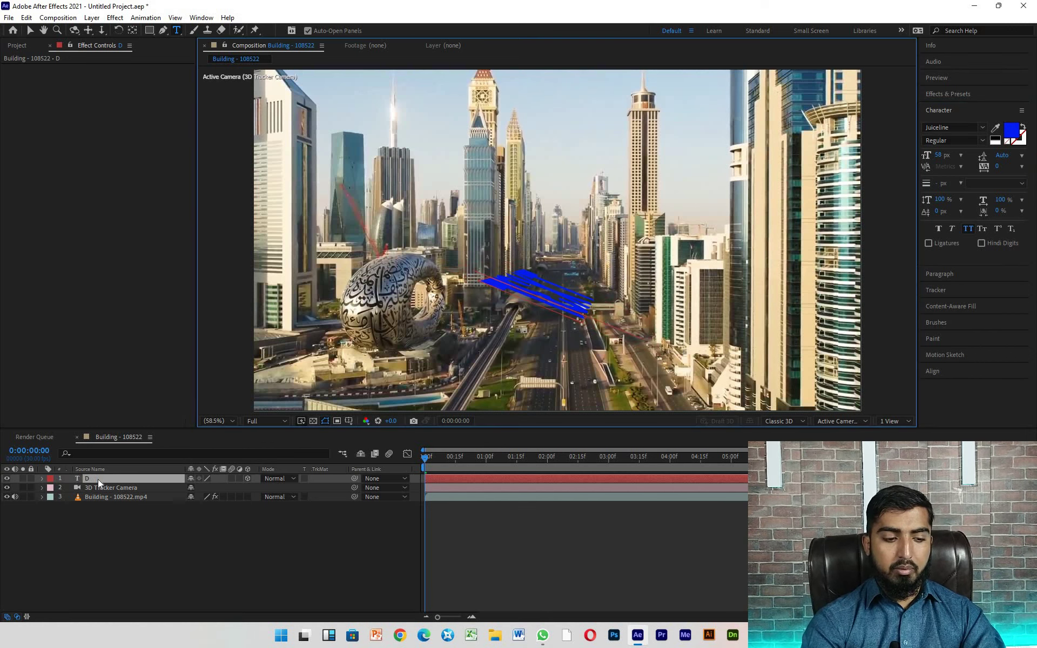
type("UBAI")
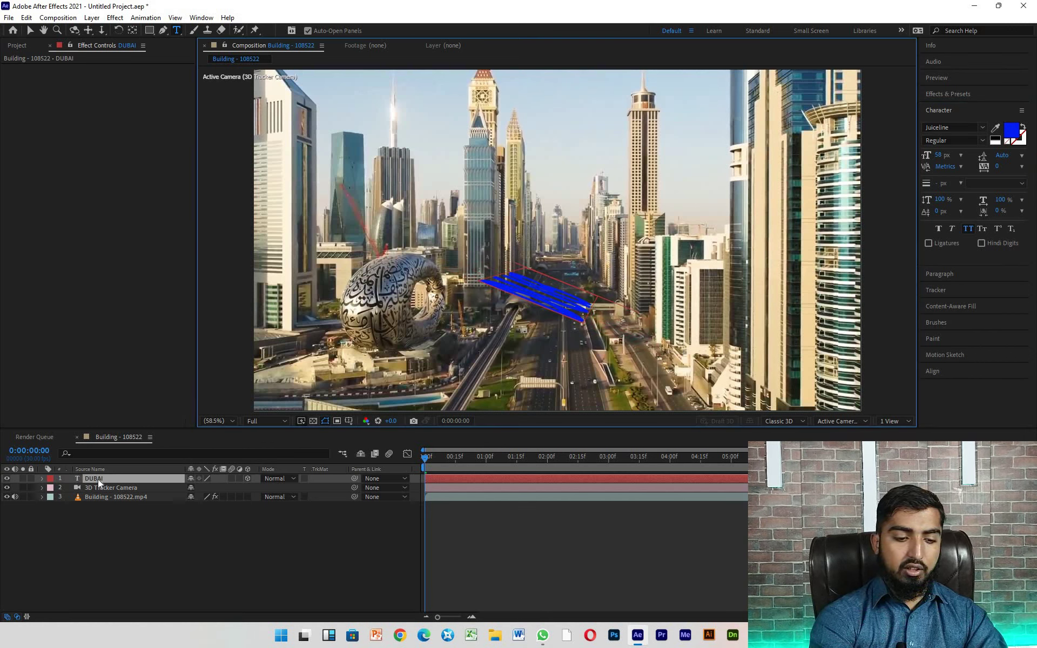
left_click(99, 478)
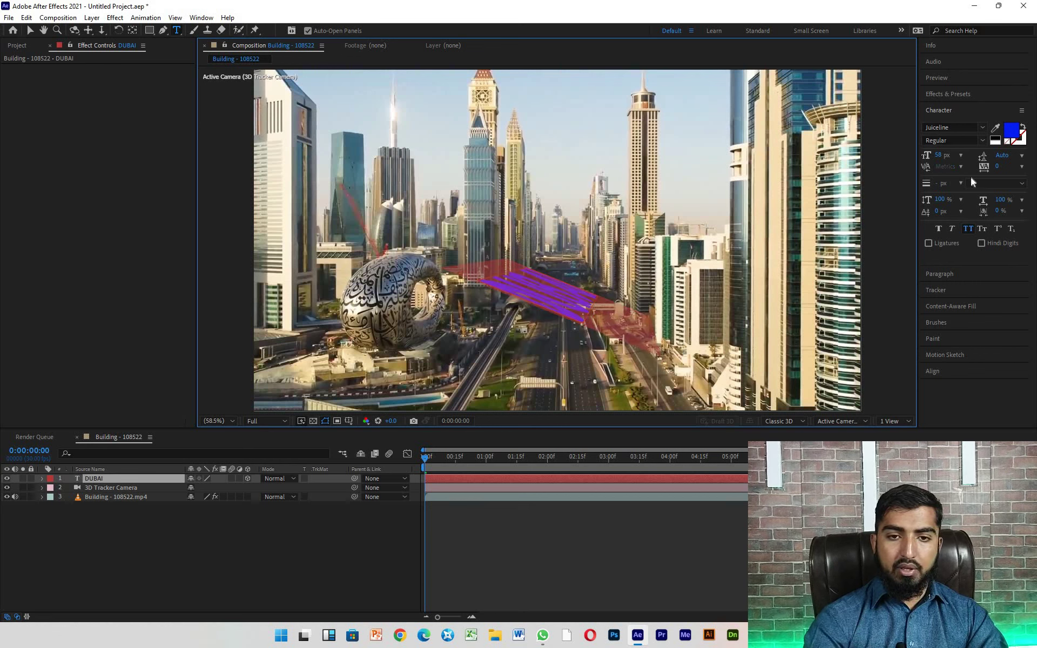
Set the DUBAI text fill colour to white.
left_click(1017, 133)
left_click_drag(736, 167, 670, 143)
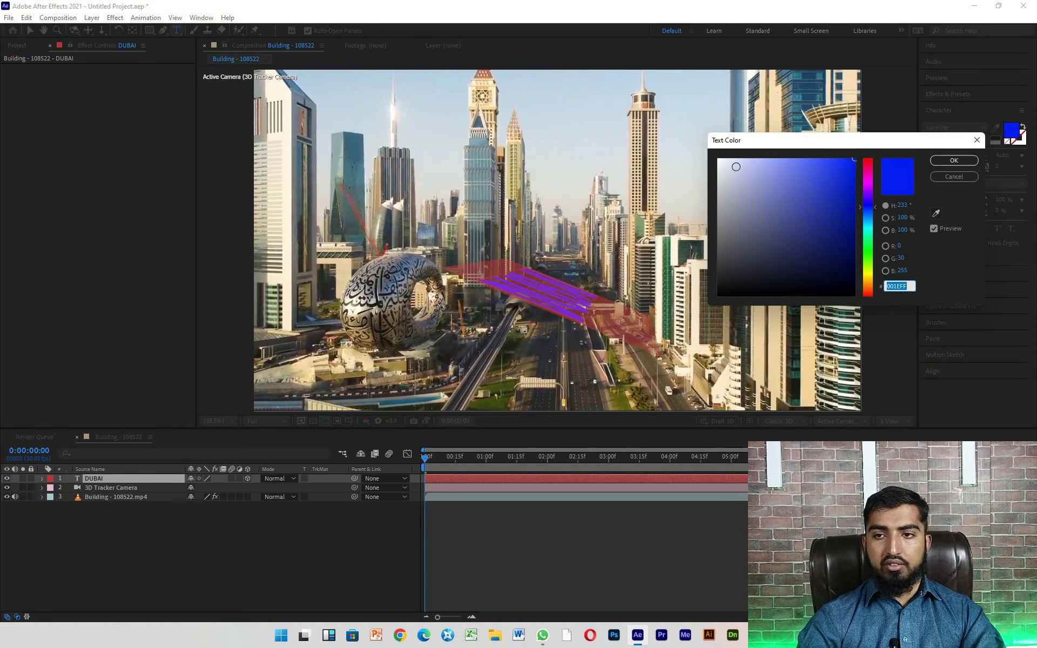
left_click(954, 161)
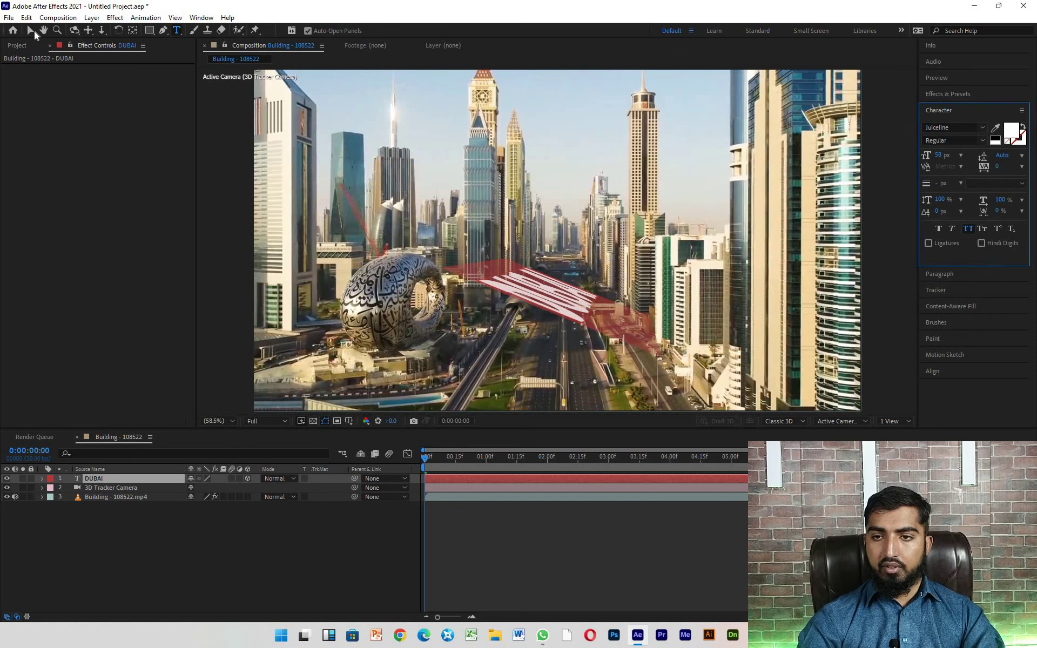
Stand the DUBAI text upright in 3D, twist it slightly and move it left into view.
left_click(29, 31)
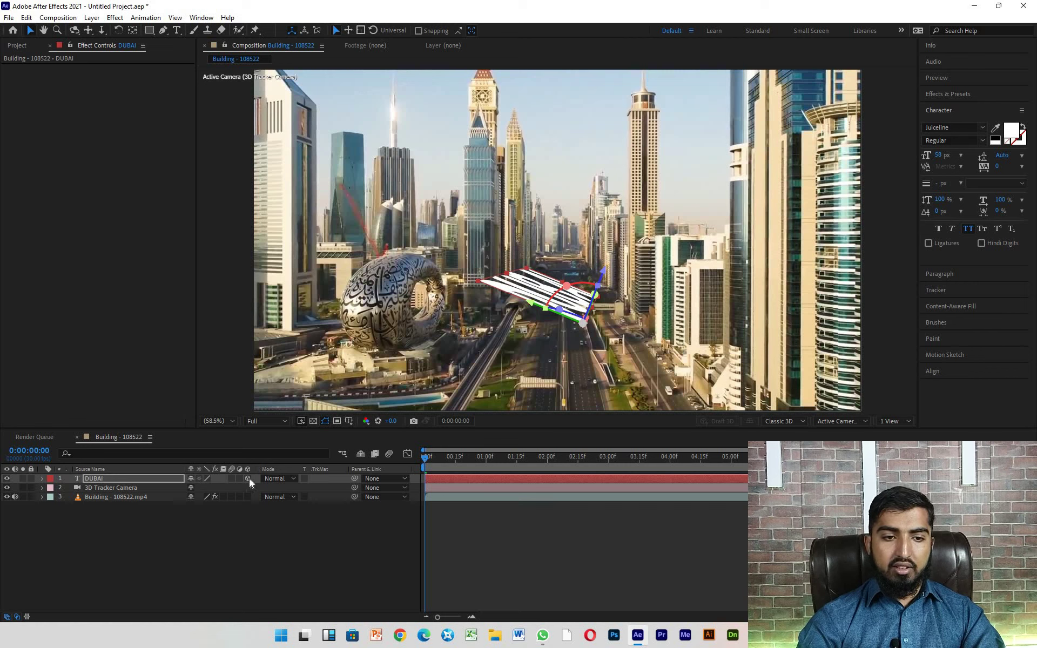
left_click_drag(571, 288, 611, 298)
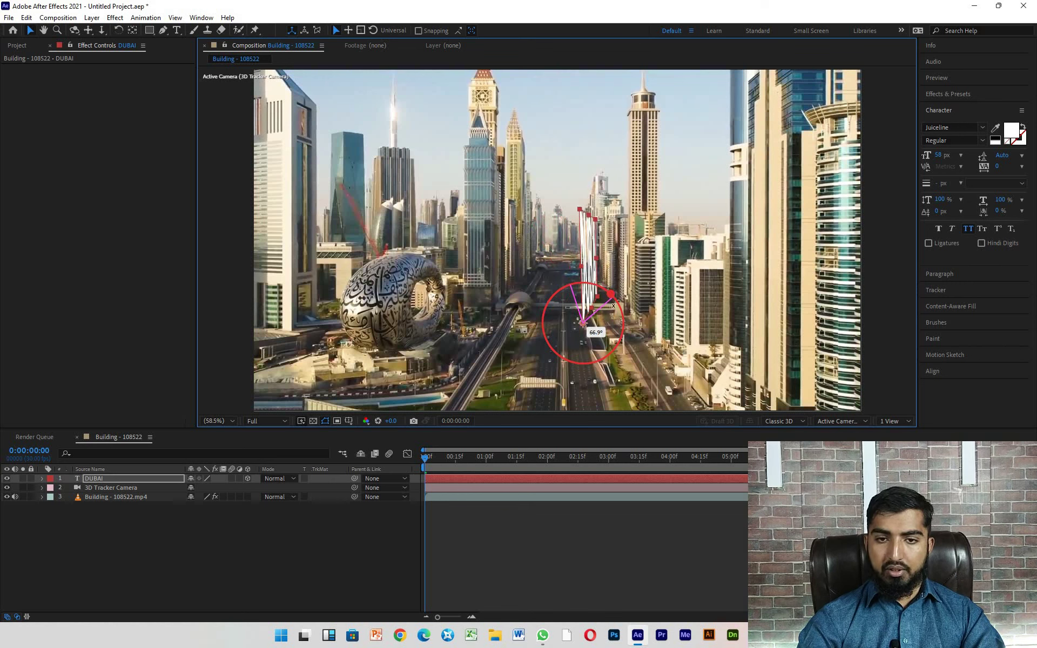
left_click_drag(613, 319, 580, 342)
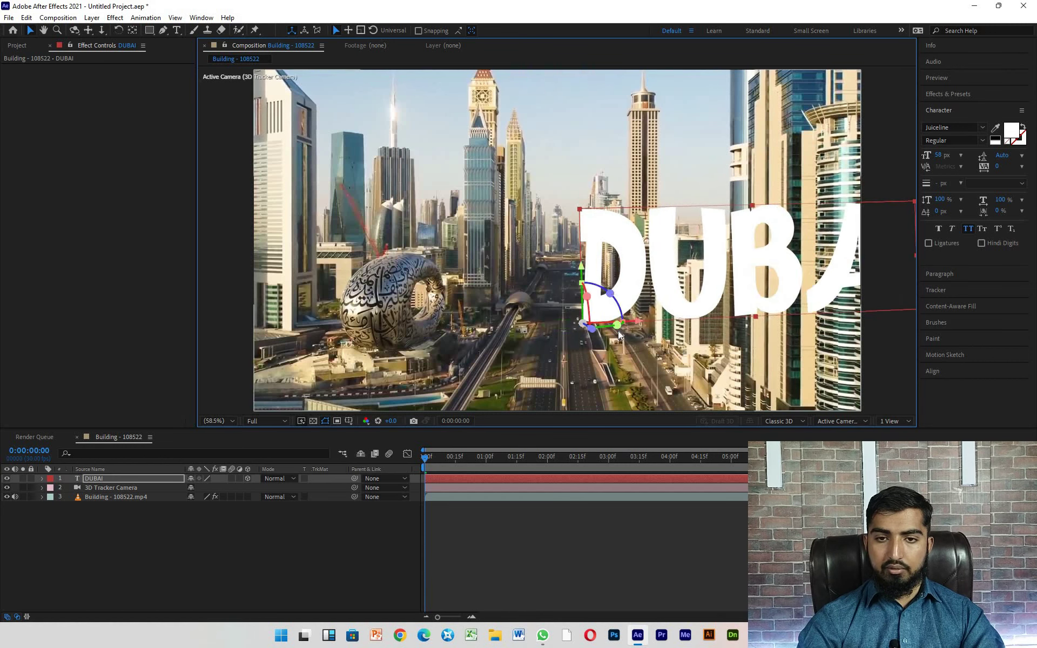
left_click_drag(556, 325, 161, 317)
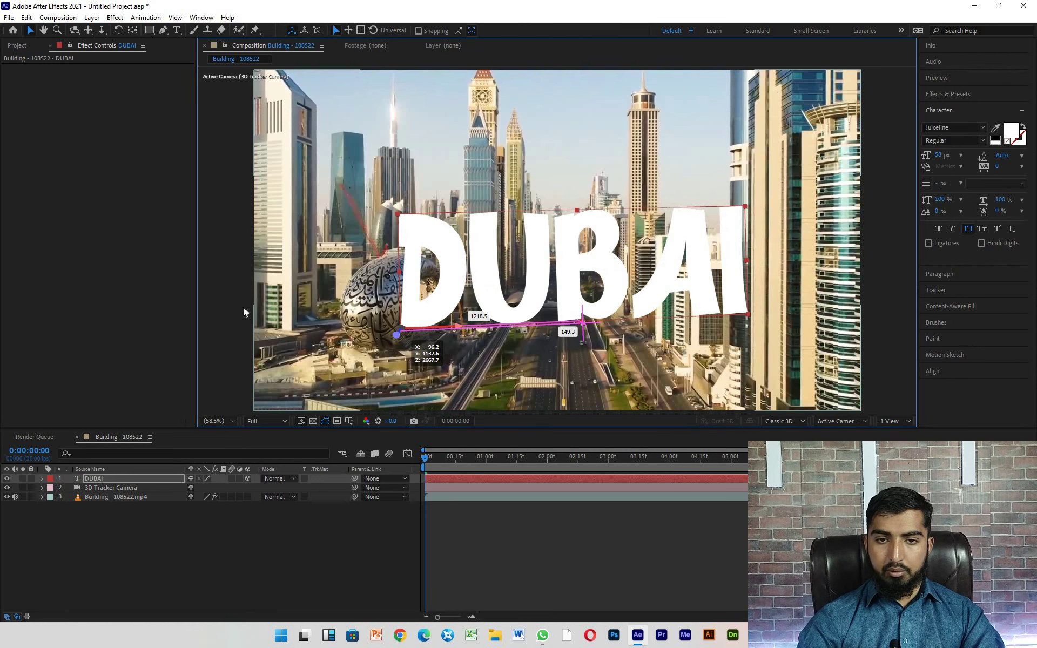
Lower the DUBAI text toward the road, shrink it, and tilt it back onto the road.
left_click_drag(397, 332, 401, 329)
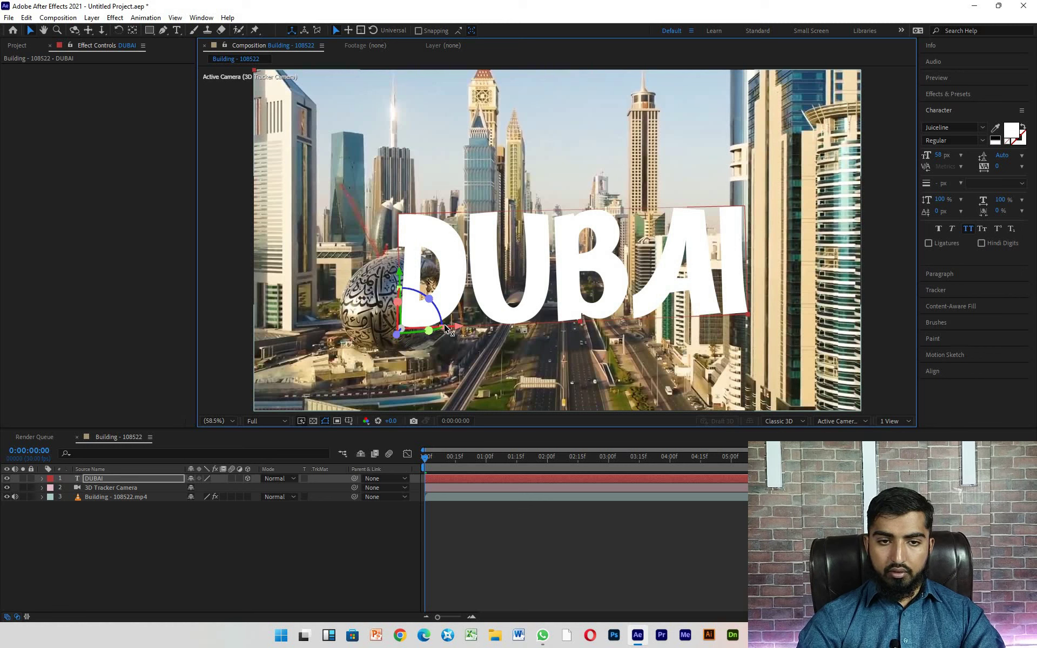
left_click_drag(401, 287, 442, 363)
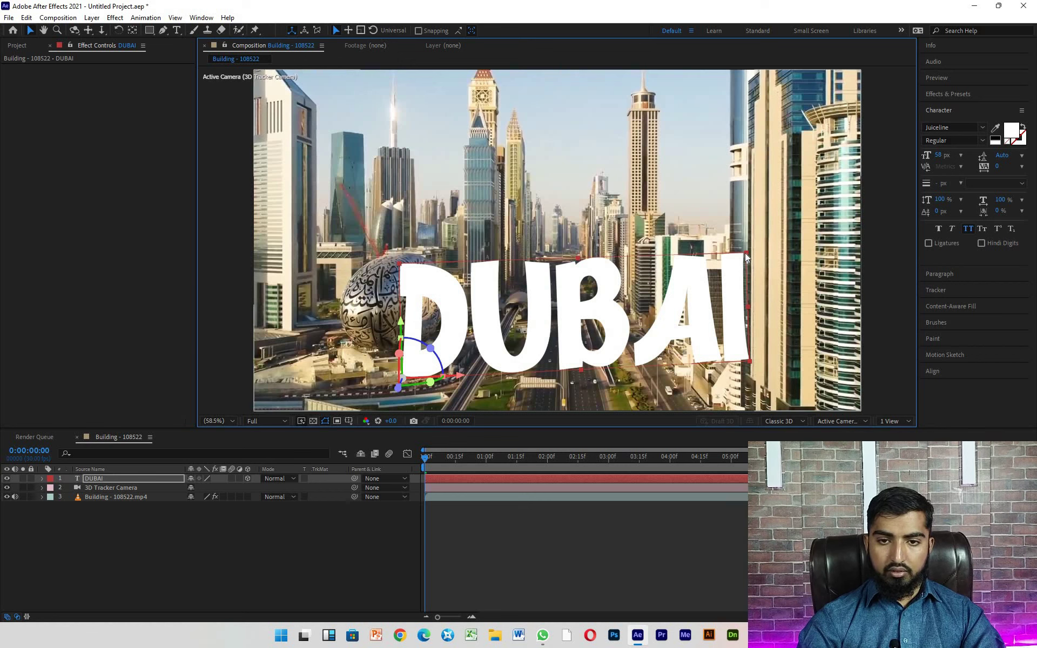
mouse_move(747, 253)
left_mouse_down()
mouse_move(648, 323)
mouse_move(611, 328)
mouse_move(697, 296)
left_mouse_up()
mouse_move(417, 373)
left_mouse_down()
mouse_move(405, 380)
mouse_move(549, 306)
mouse_move(606, 178)
mouse_move(697, 274)
left_mouse_up()
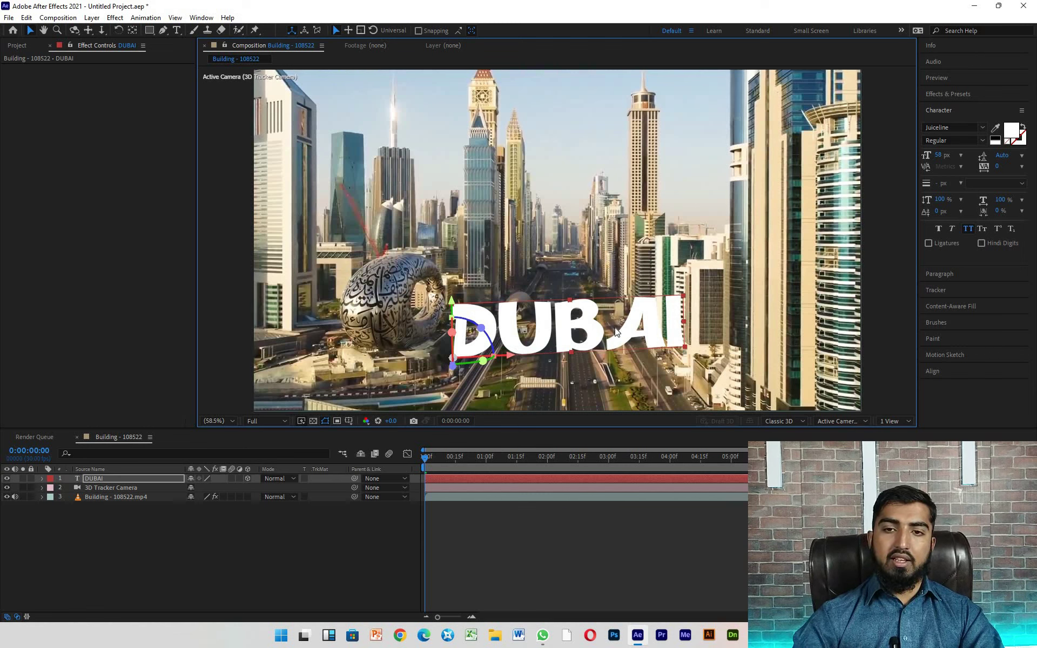
Preview the composition to check that the DUBAI text stays anchored to the road.
key("h")
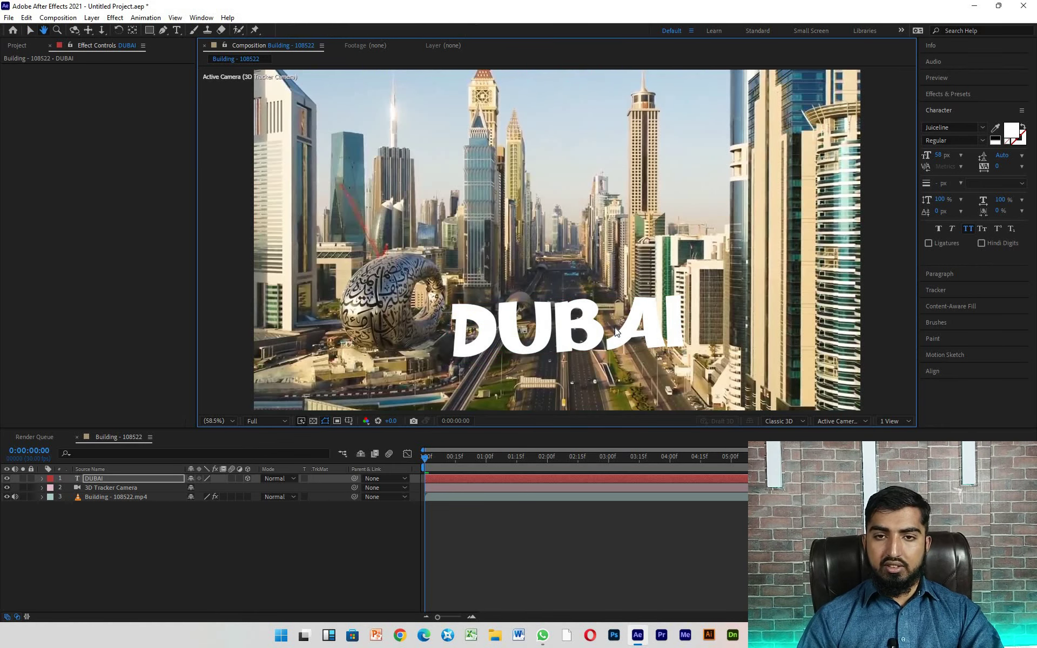
key("space")
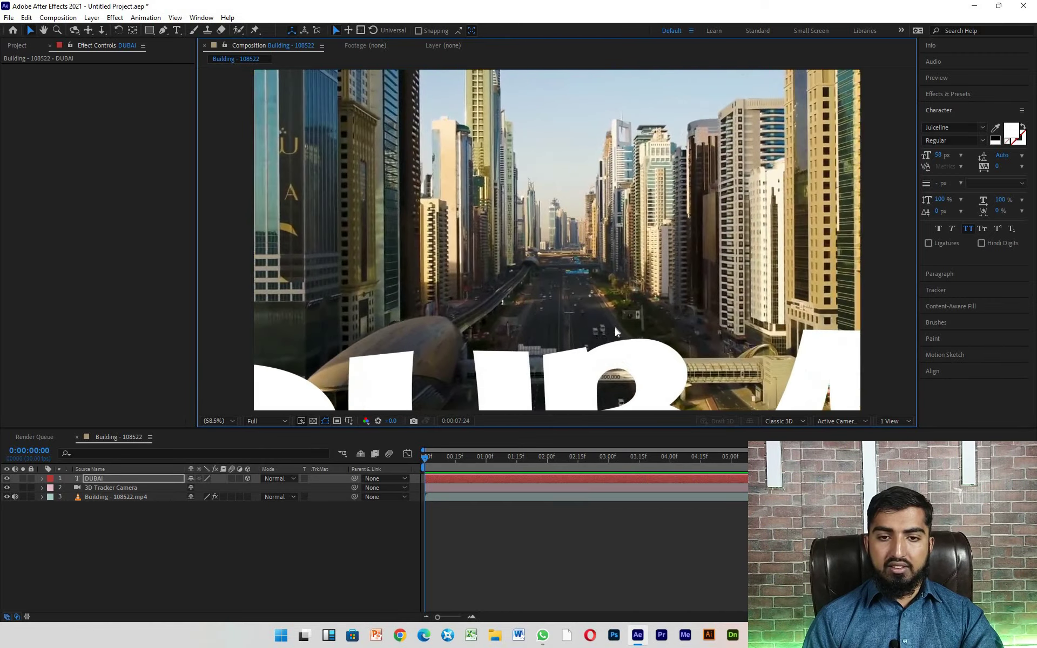
key("h")
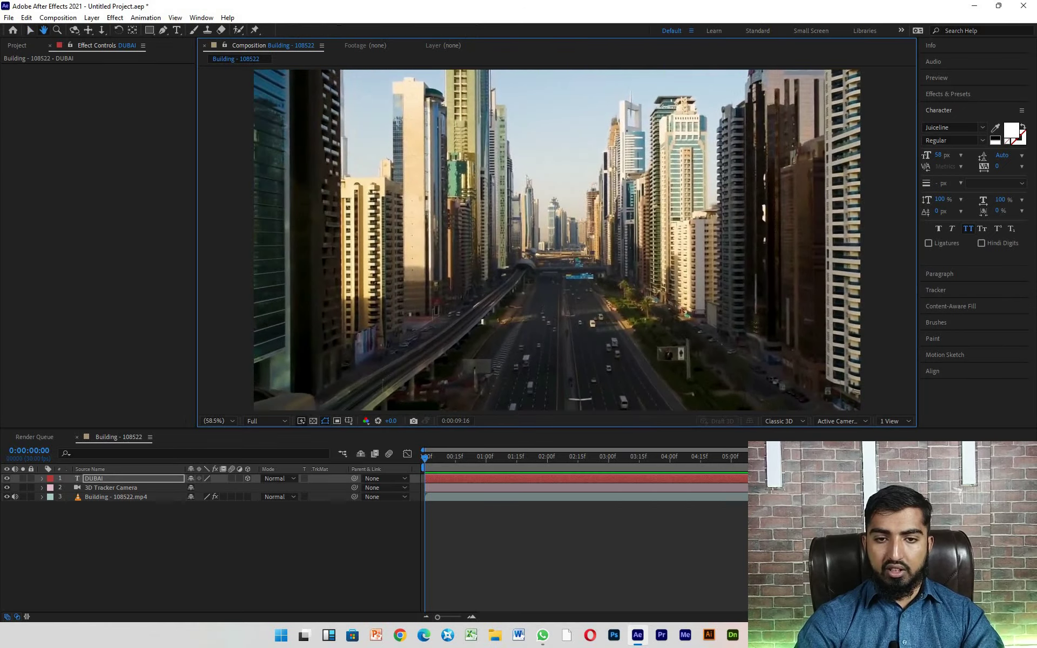
key("space")
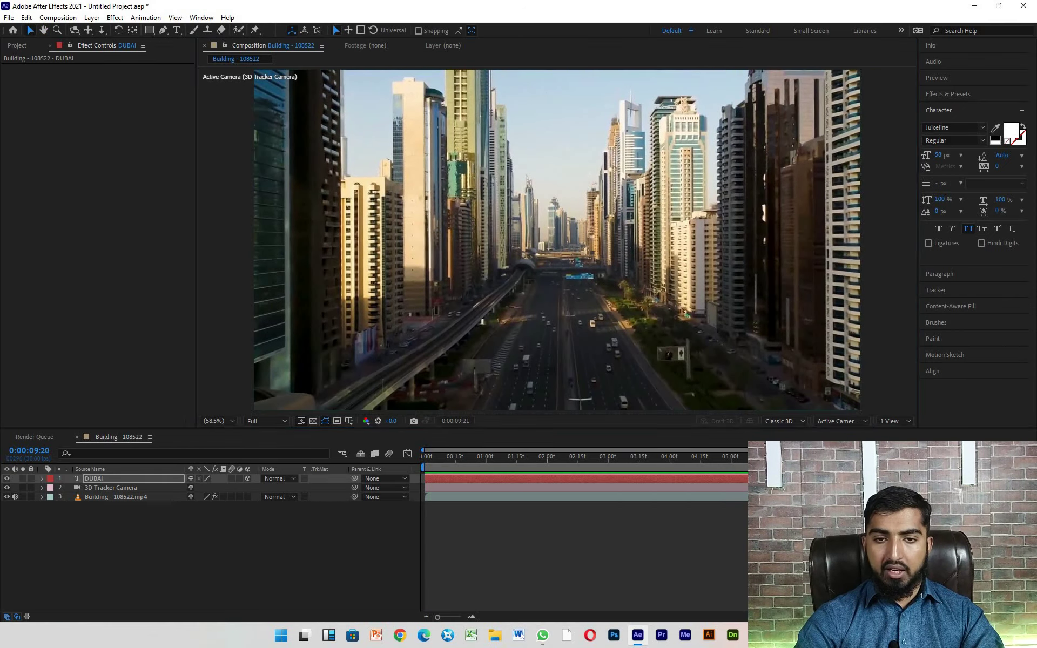
Rewind, scale the DUBAI text up, move it left and down across the road, then deselect.
mouse_move(645, 458)
left_mouse_down()
mouse_move(427, 456)
mouse_move(732, 480)
left_mouse_up()
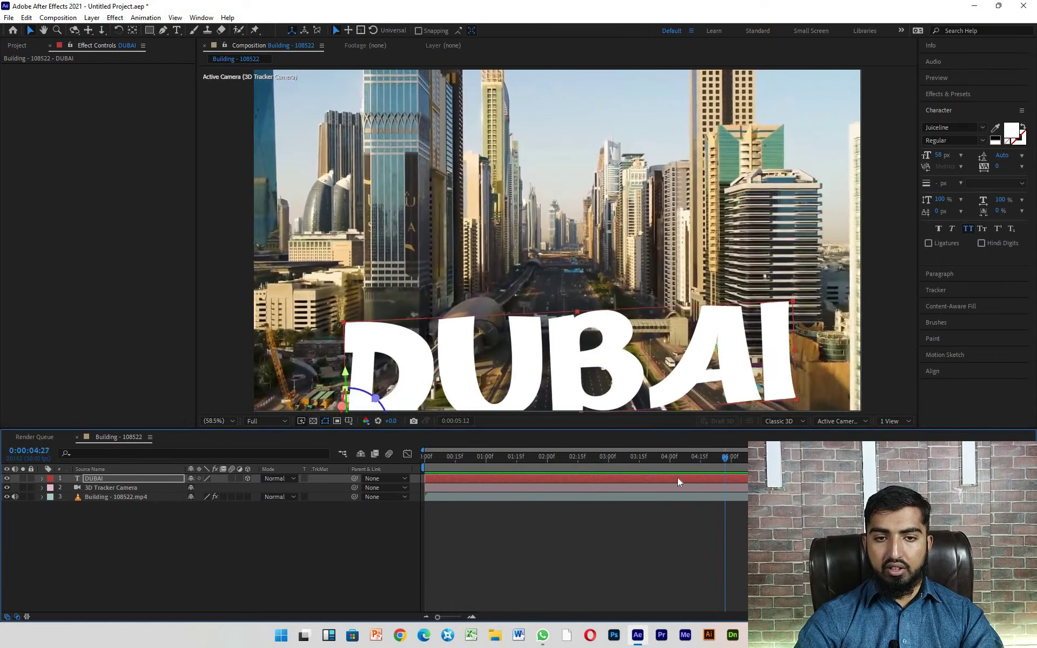
left_click_drag(733, 479, 403, 458)
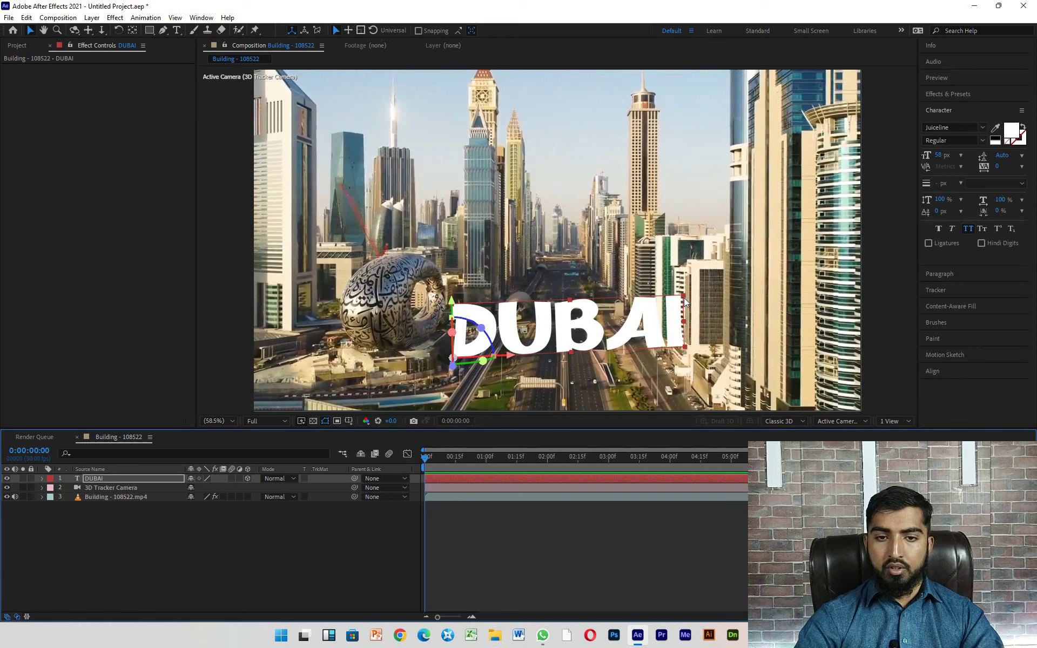
left_click_drag(684, 297, 877, 227)
left_click_drag(667, 301, 610, 320)
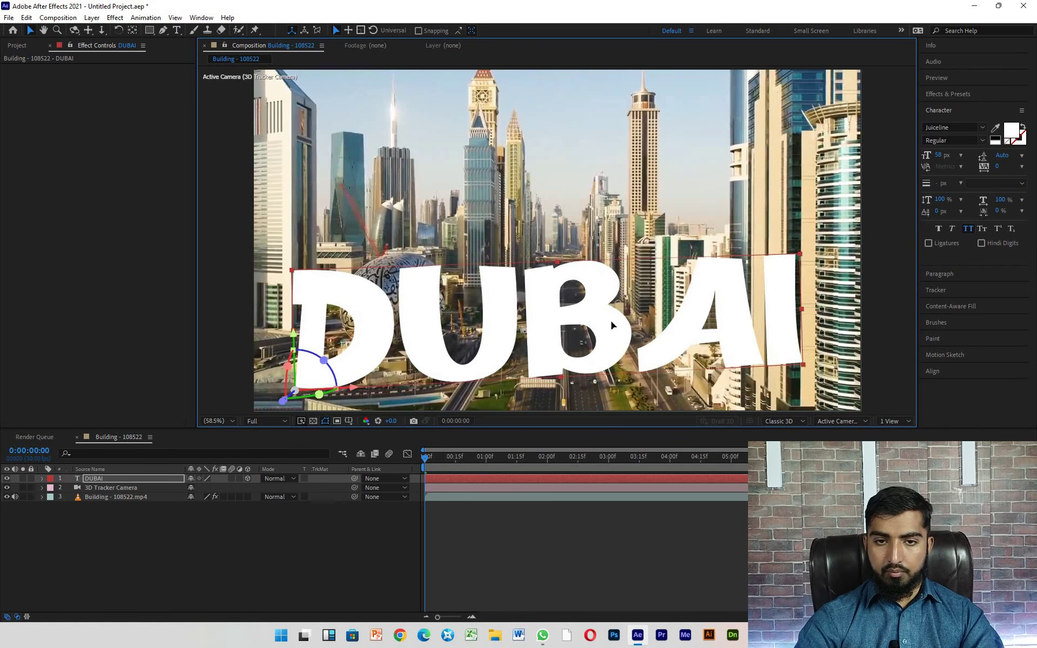
key("ctrl+shift+h")
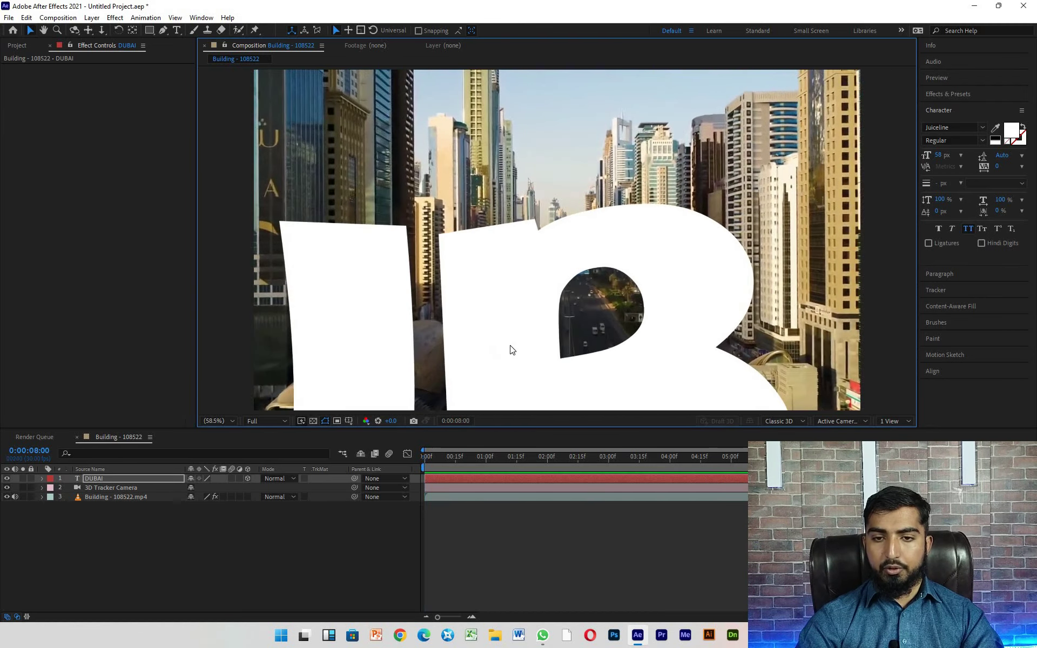
Inspect the Transform values of the DUBAI layer and 3D Tracker Camera at the first frame.
left_click(41, 479)
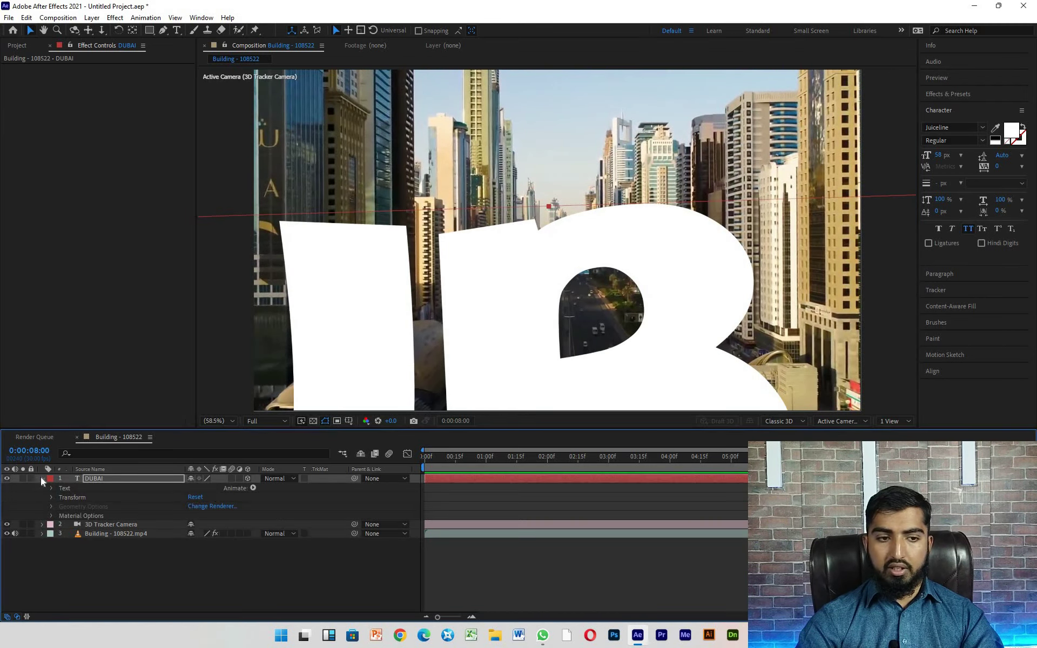
left_click(51, 497)
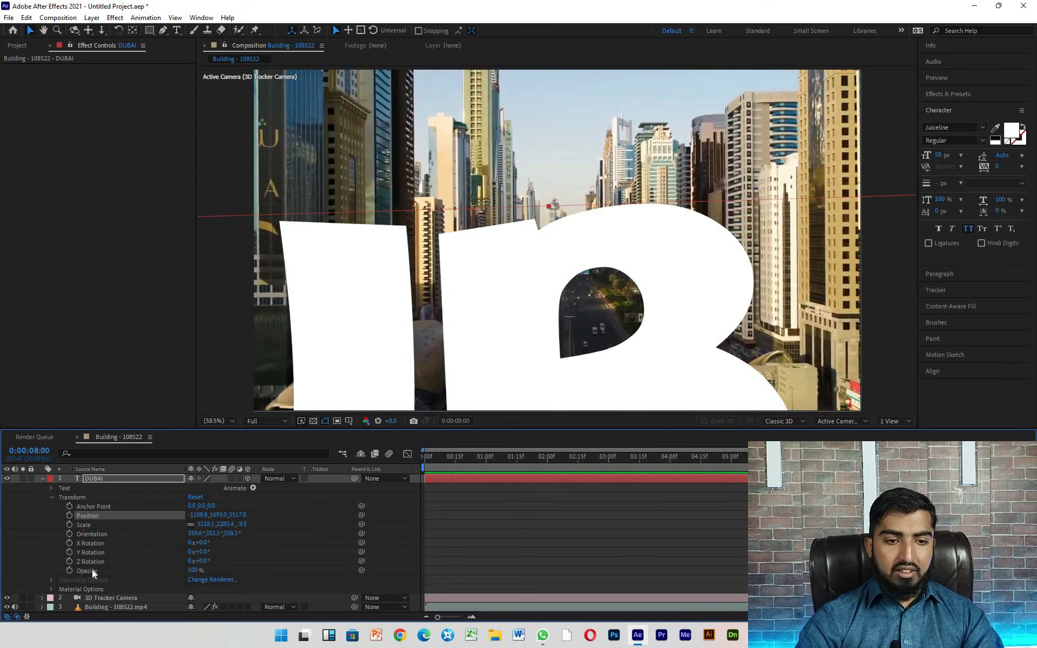
left_click(42, 479)
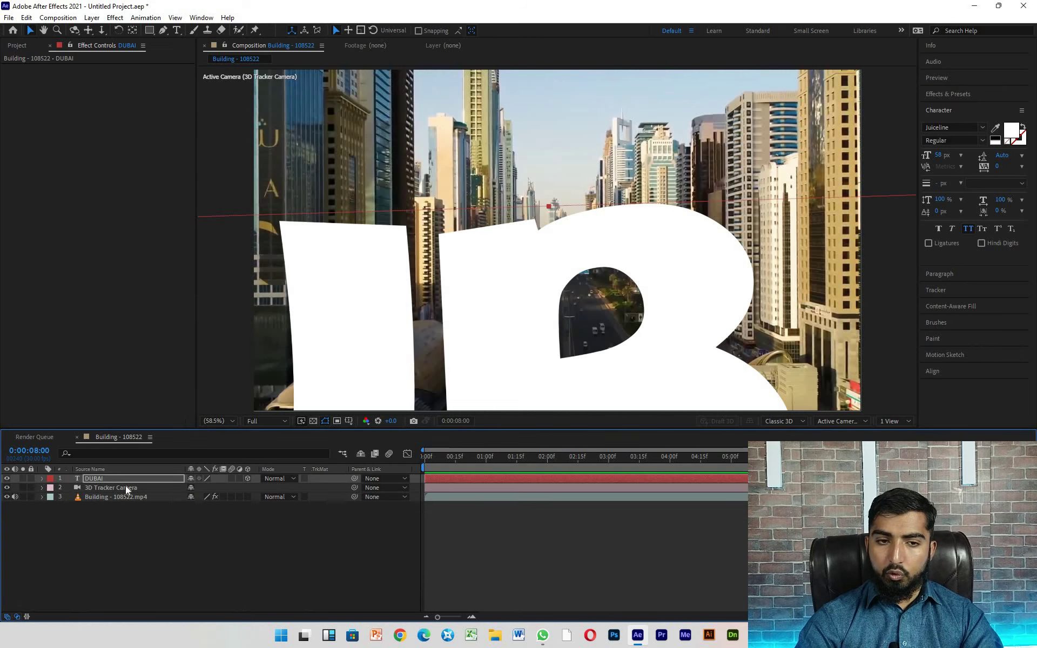
left_click(42, 488)
left_click(52, 497)
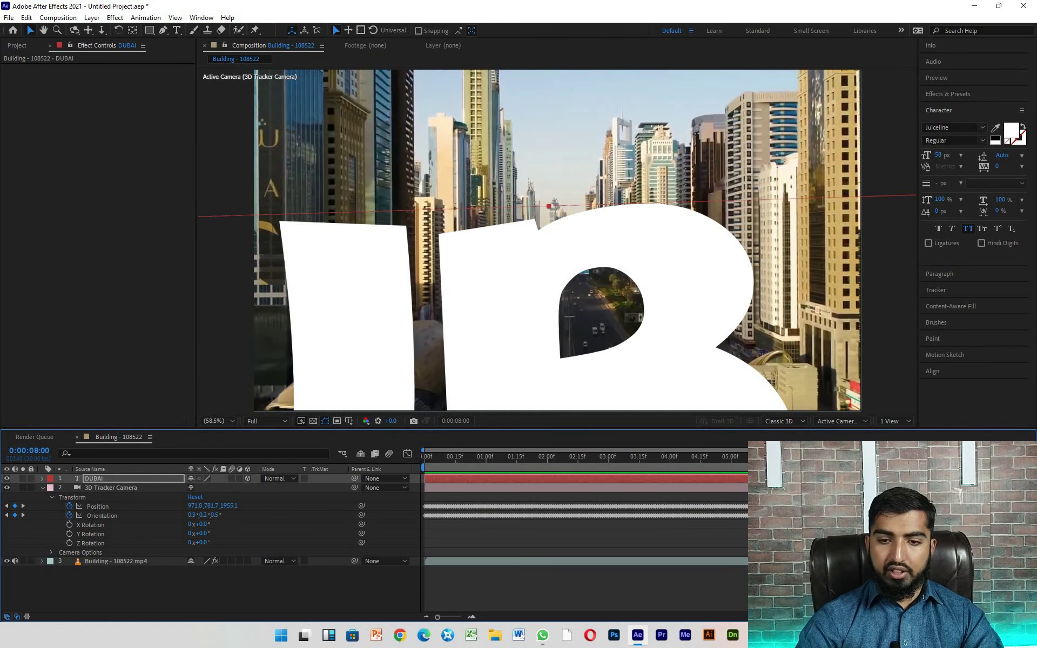
mouse_move(650, 459)
left_mouse_down()
mouse_move(436, 464)
mouse_move(649, 459)
mouse_move(560, 459)
left_mouse_up()
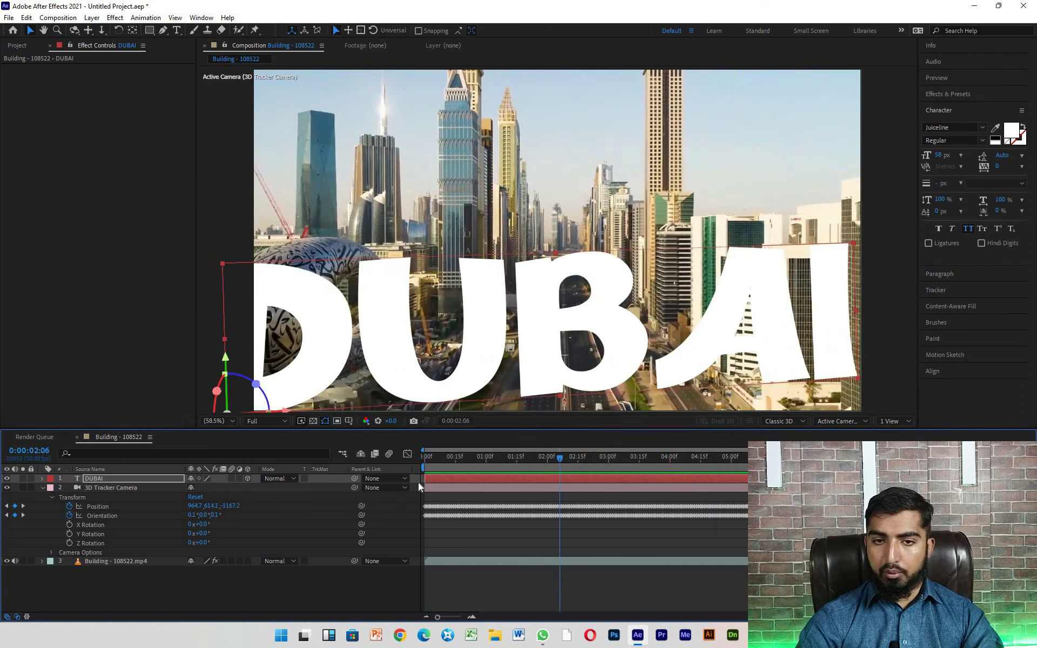
left_click_drag(419, 486, 275, 474)
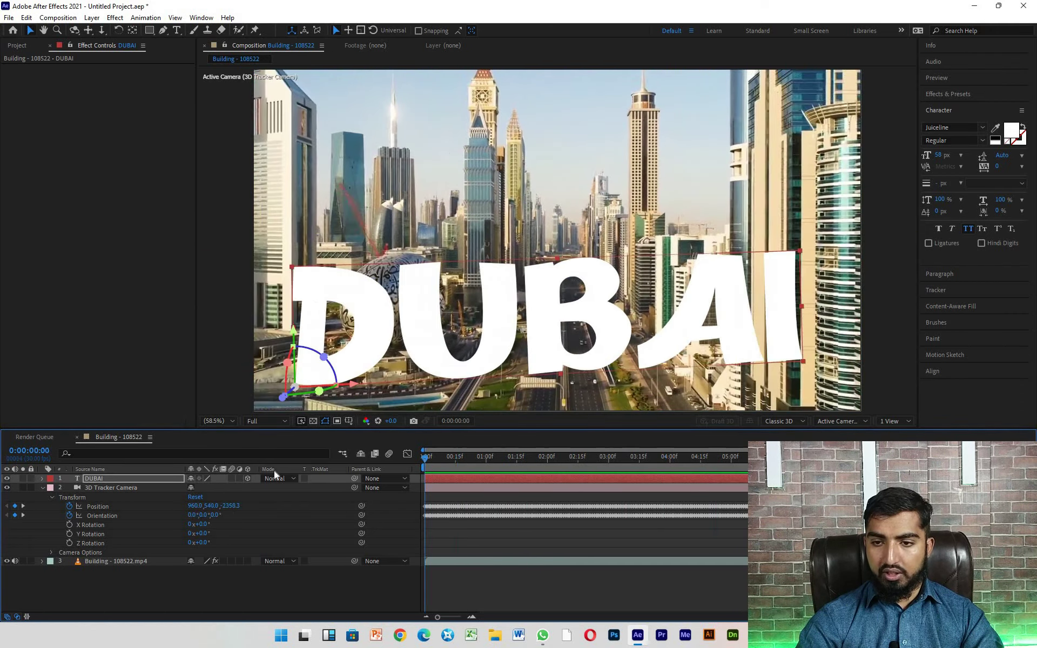
left_click(41, 488)
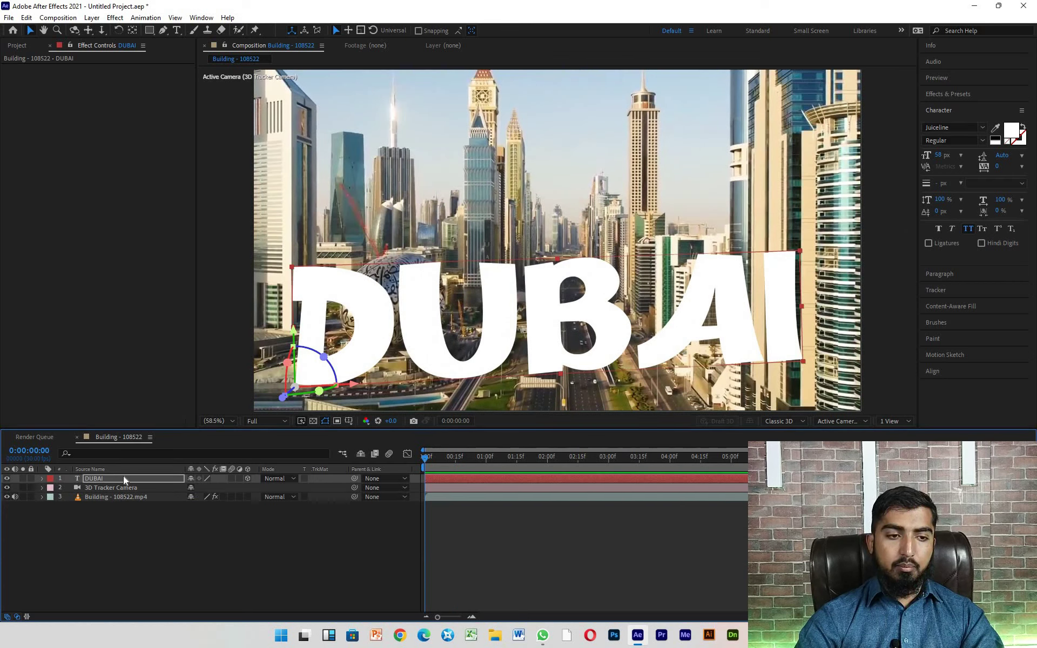
Delete the DUBAI text and 3D Tracker Camera layers, leaving the Building footage selected.
key("Delete")
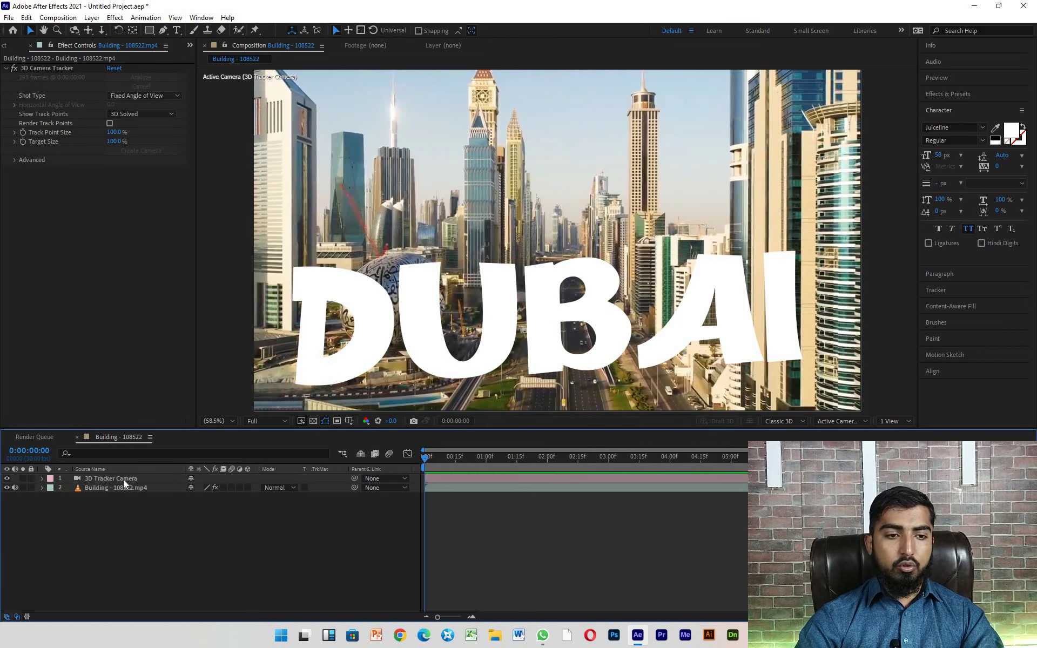
left_click(123, 479)
key("Delete")
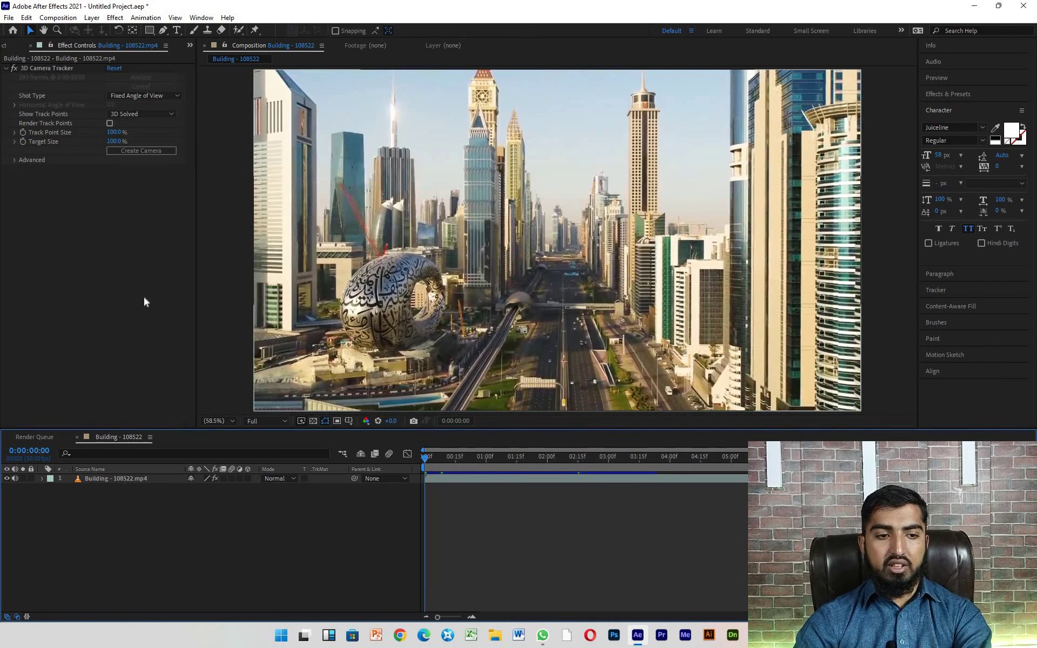
left_click(135, 478)
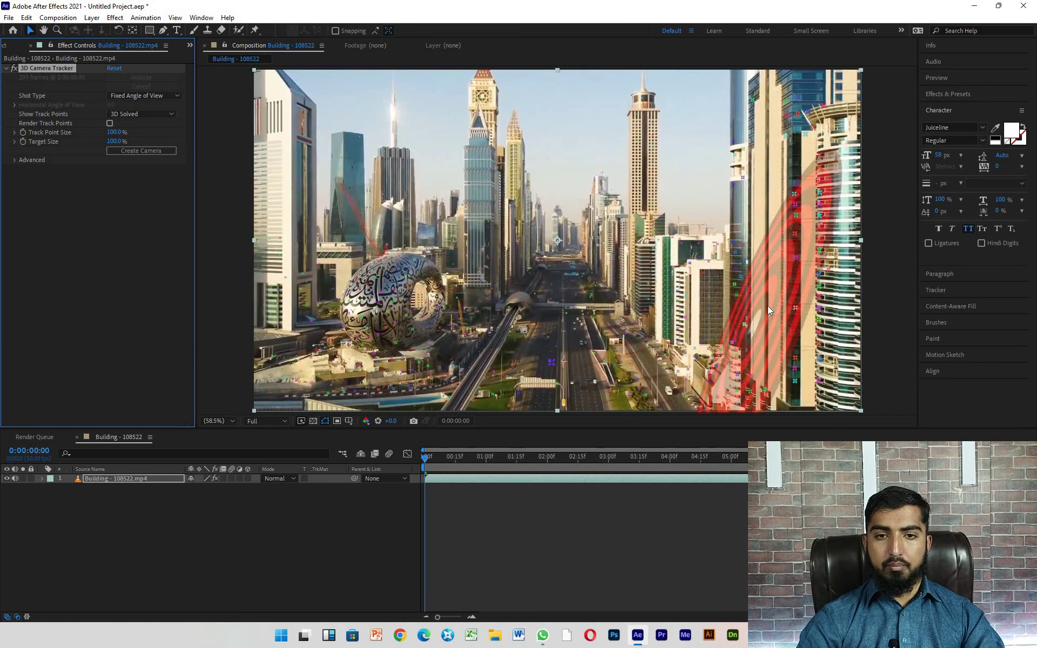
Create a solid and camera from track points on the right building face.
left_click(791, 260)
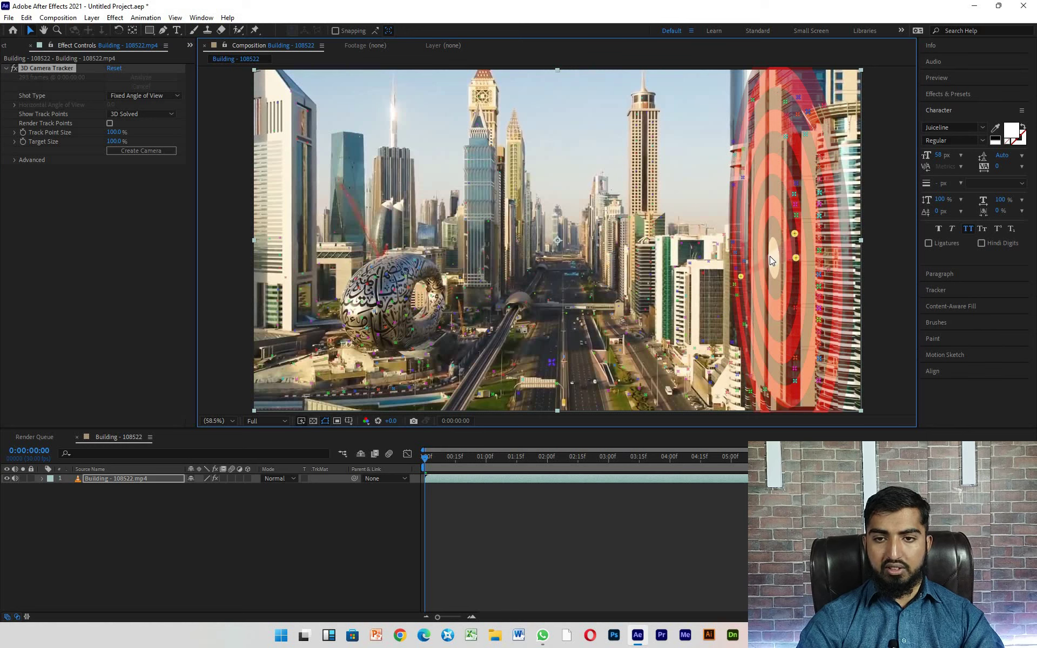
right_click(770, 256)
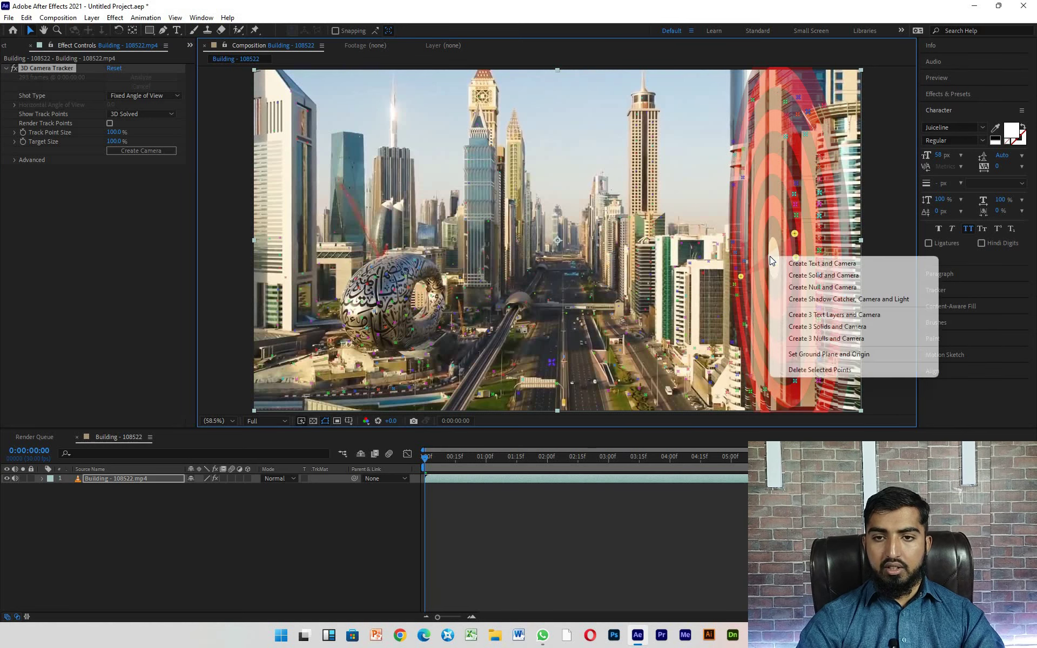
left_click(809, 277)
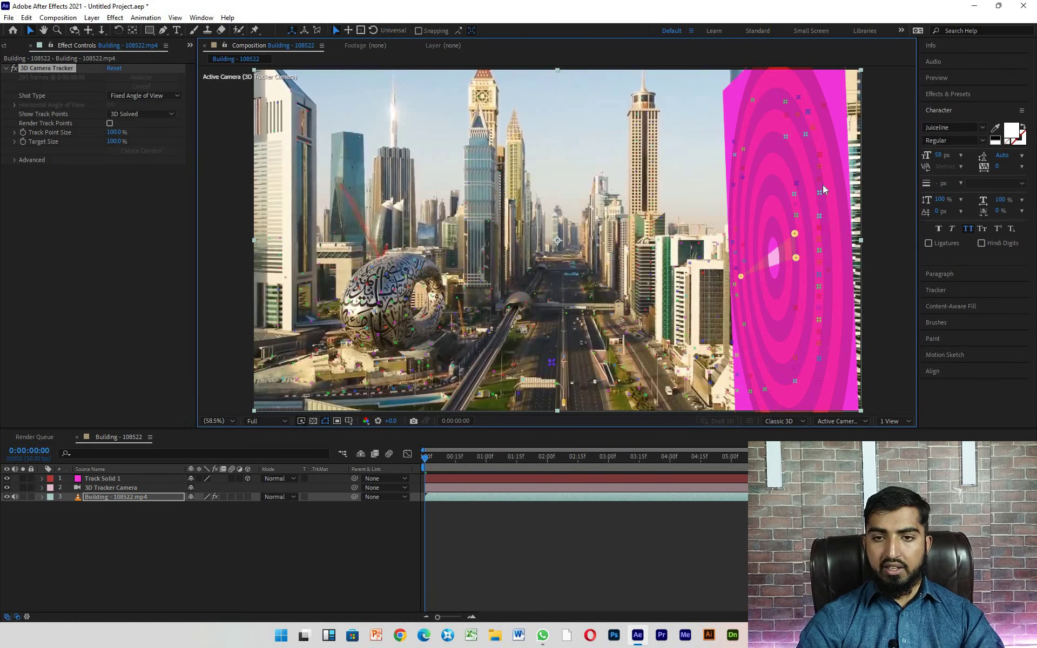
Rotate Track Solid 1 slightly to align it with the building face.
left_click(102, 478)
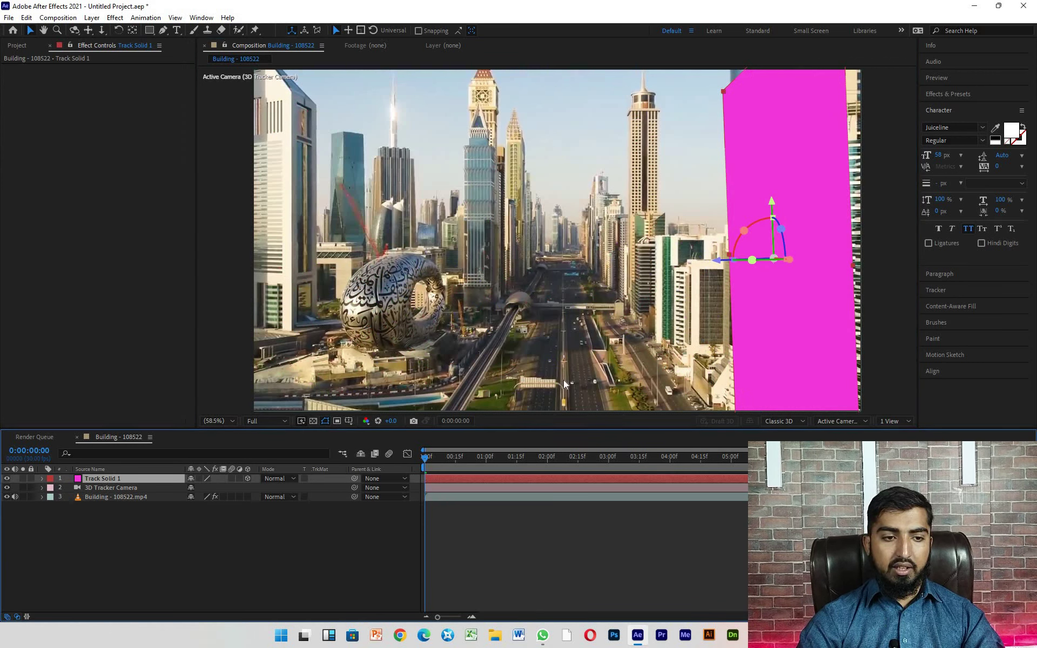
left_click_drag(781, 229, 783, 235)
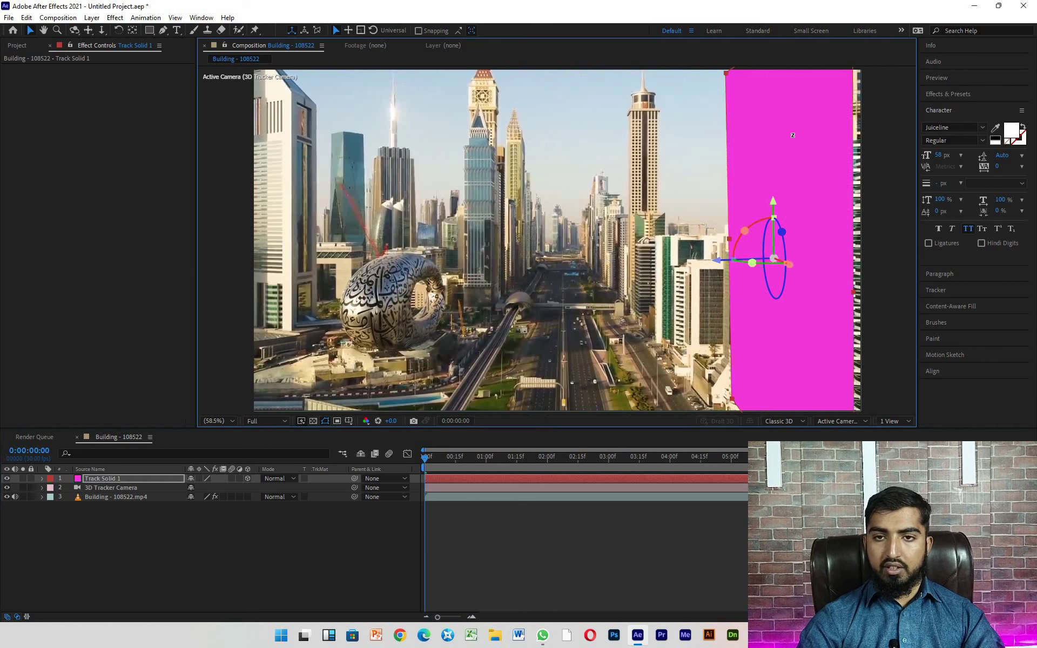
left_click(19, 47)
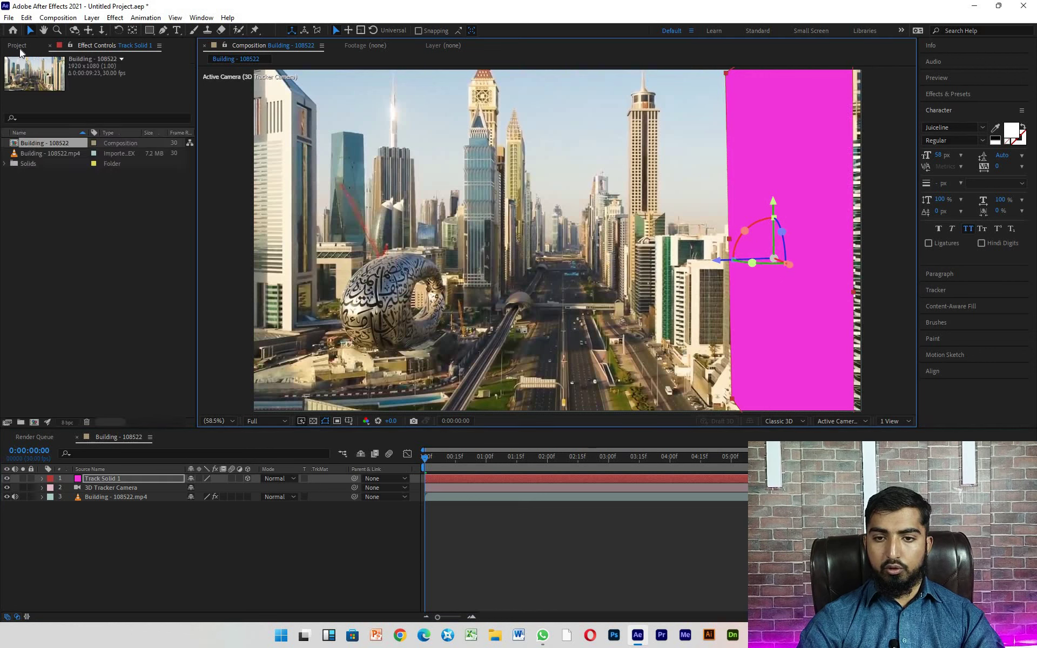
Import 22.png from Desktop\Lactures\1 as a single image, removing the accidentally imported sequence.
double_click(25, 219)
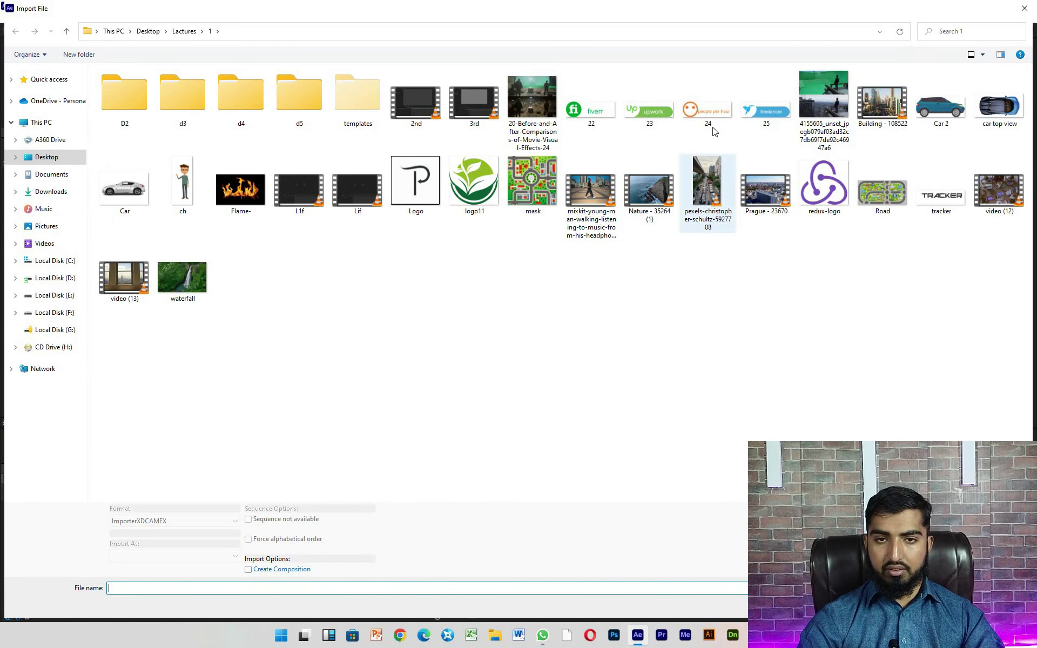
double_click(594, 112)
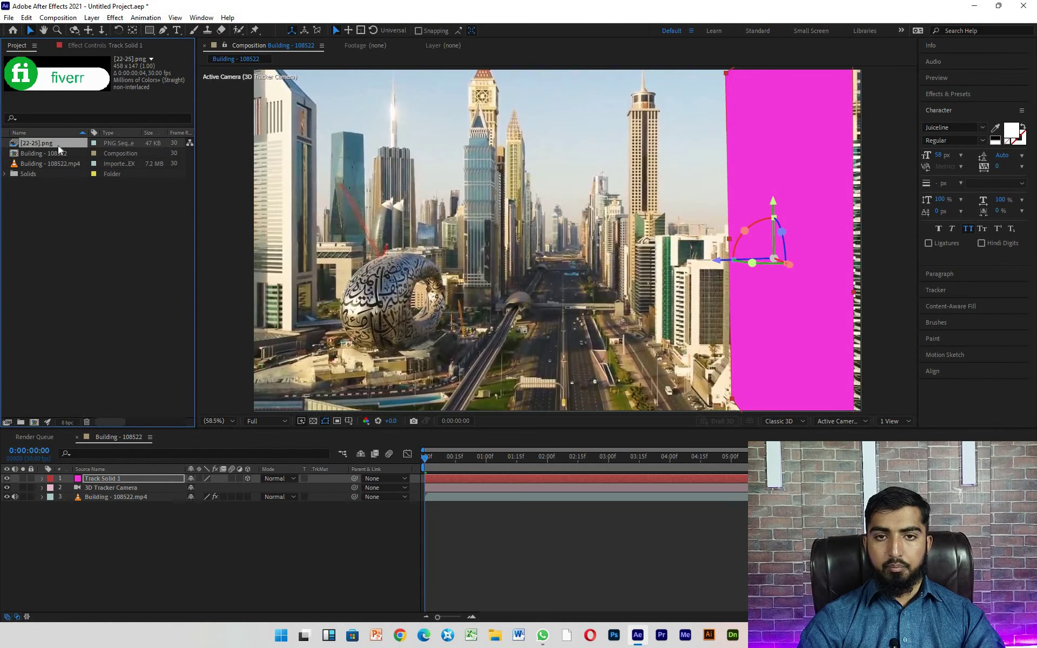
key("Delete")
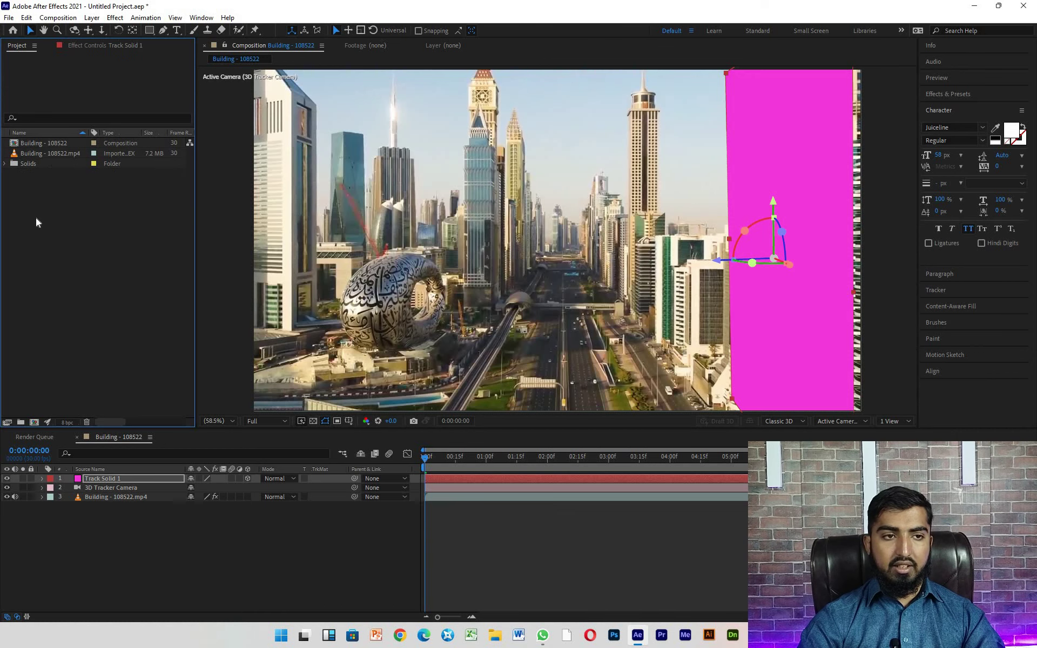
double_click(37, 218)
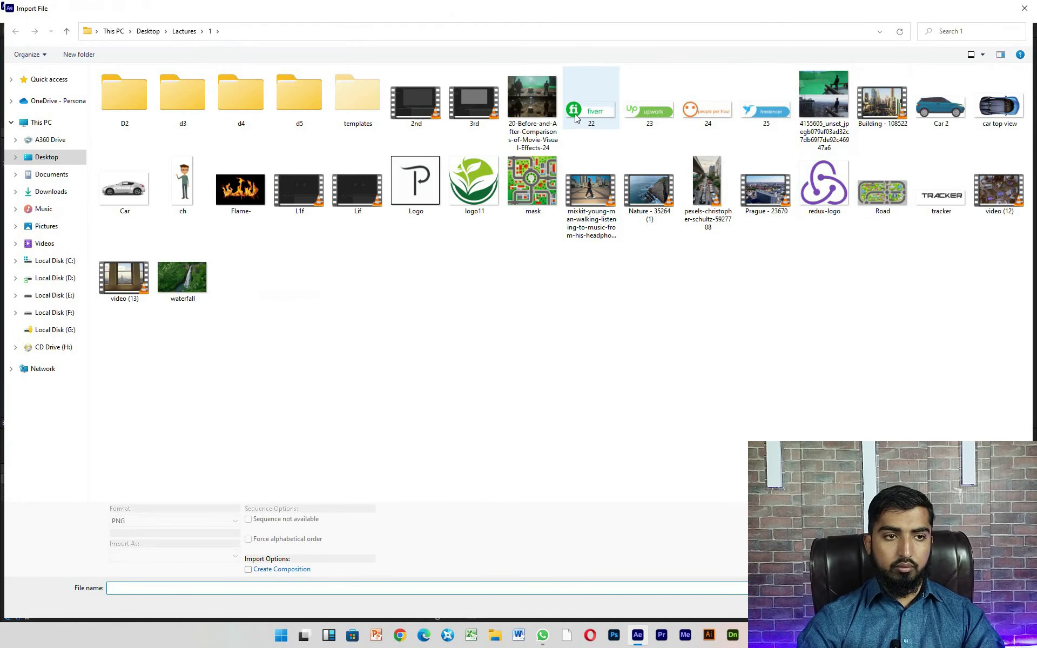
left_click(576, 119)
left_click(248, 527)
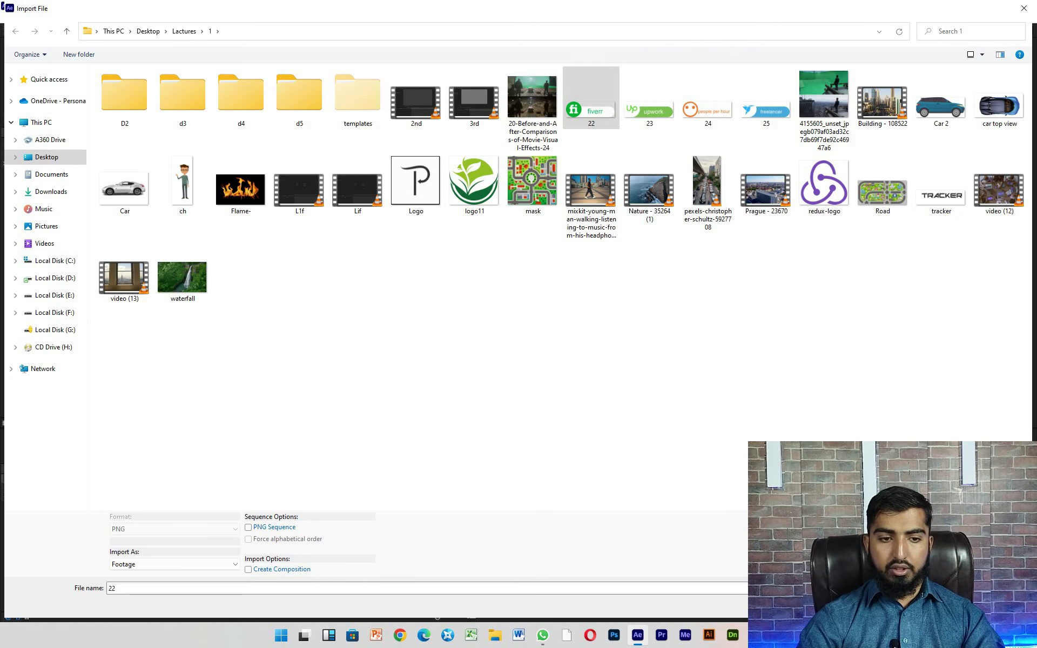
left_click(943, 607)
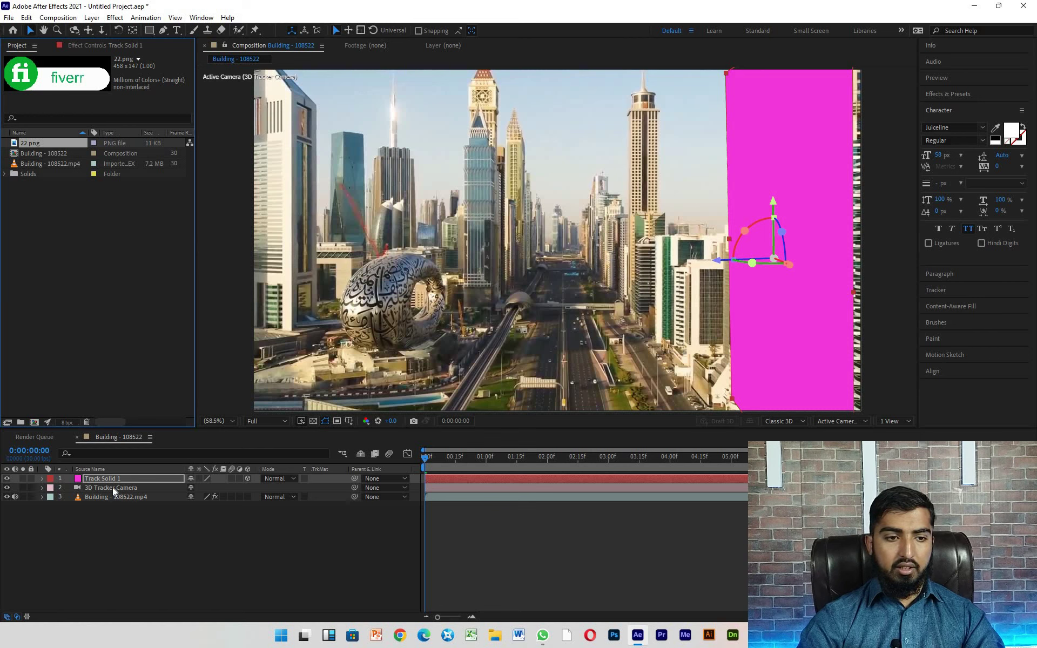
Pre-compose the magenta Track Solid 1 layer into Track Solid 1 Comp 1.
left_click(93, 478)
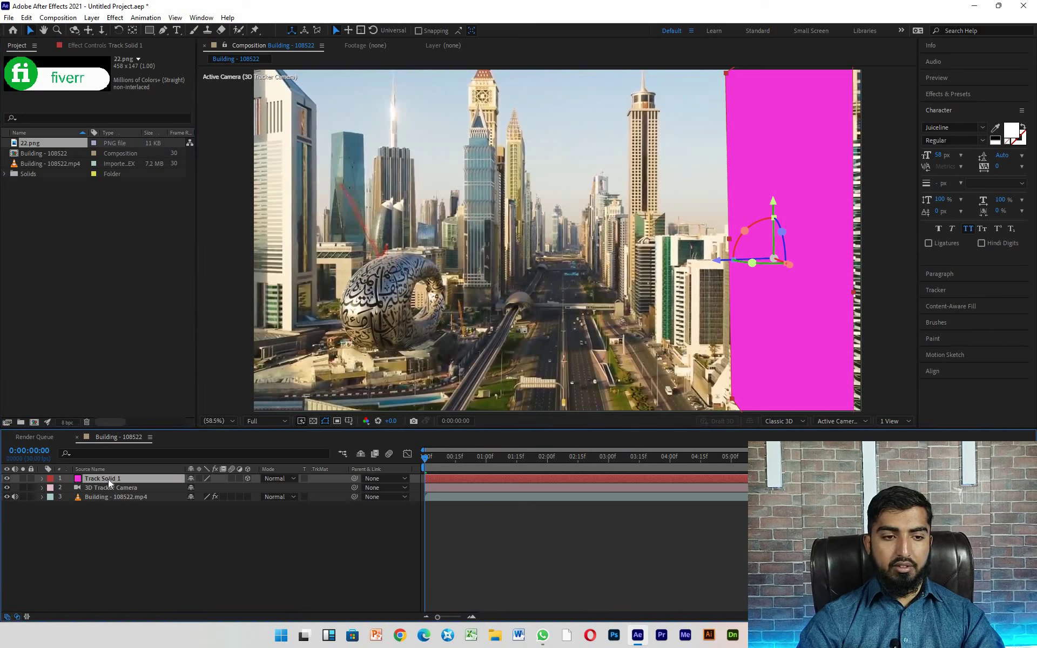
right_click(108, 478)
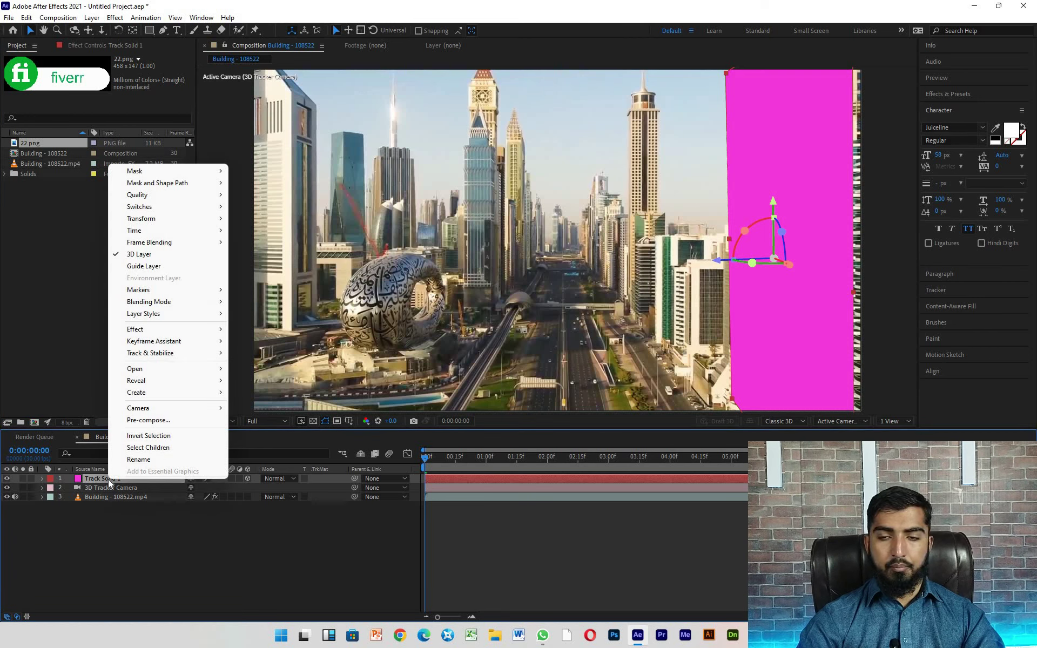
left_click(139, 420)
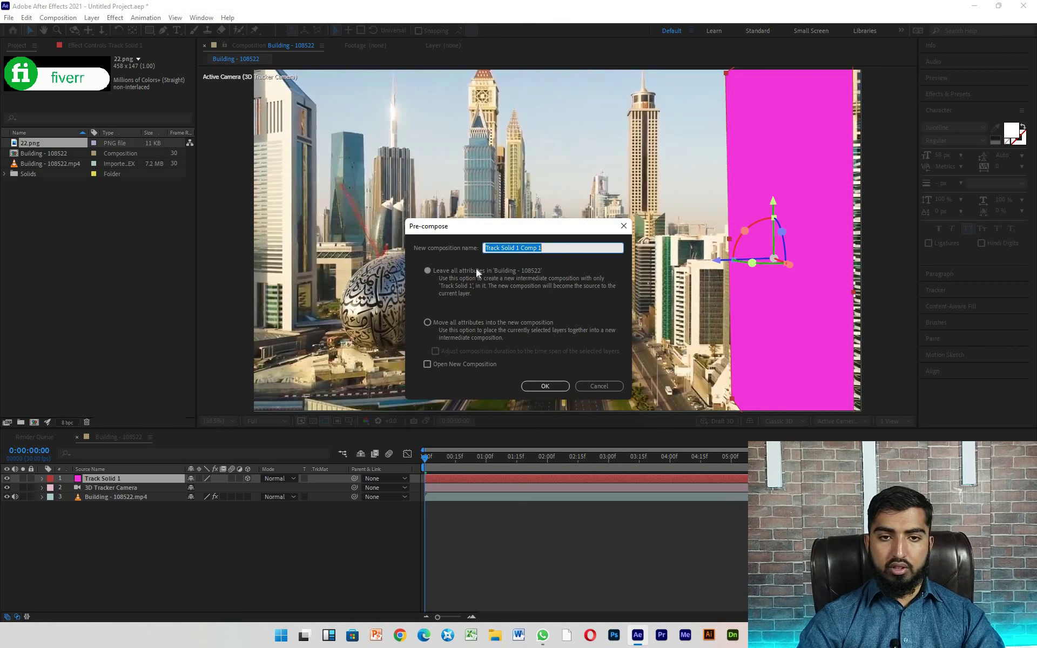
left_click(554, 387)
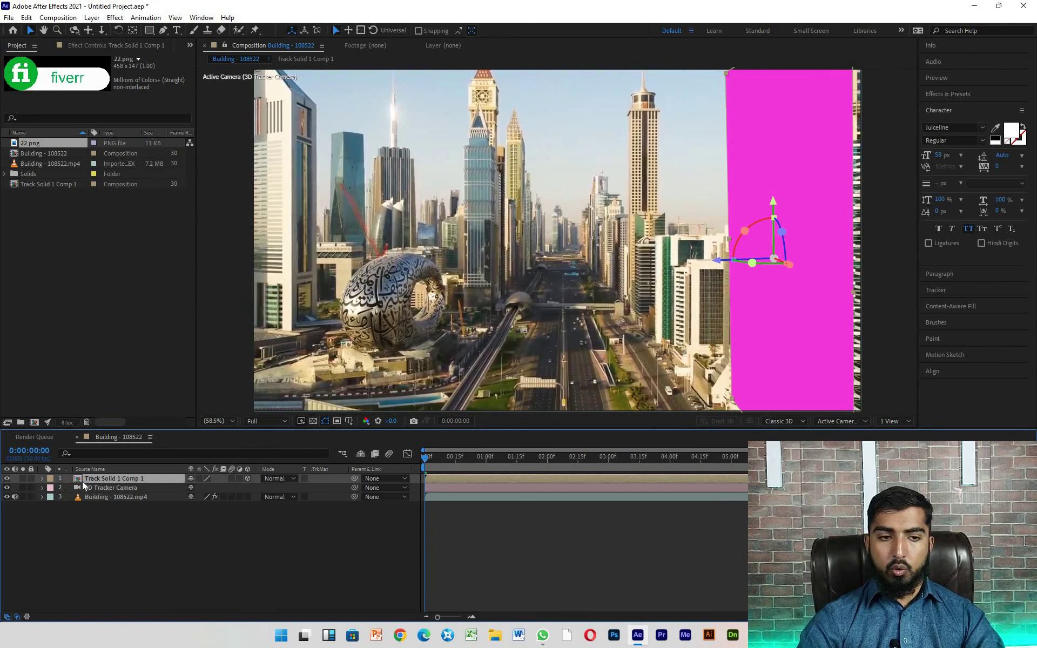
Open the Track Solid 1 Comp 1 precomp for editing.
double_click(82, 481)
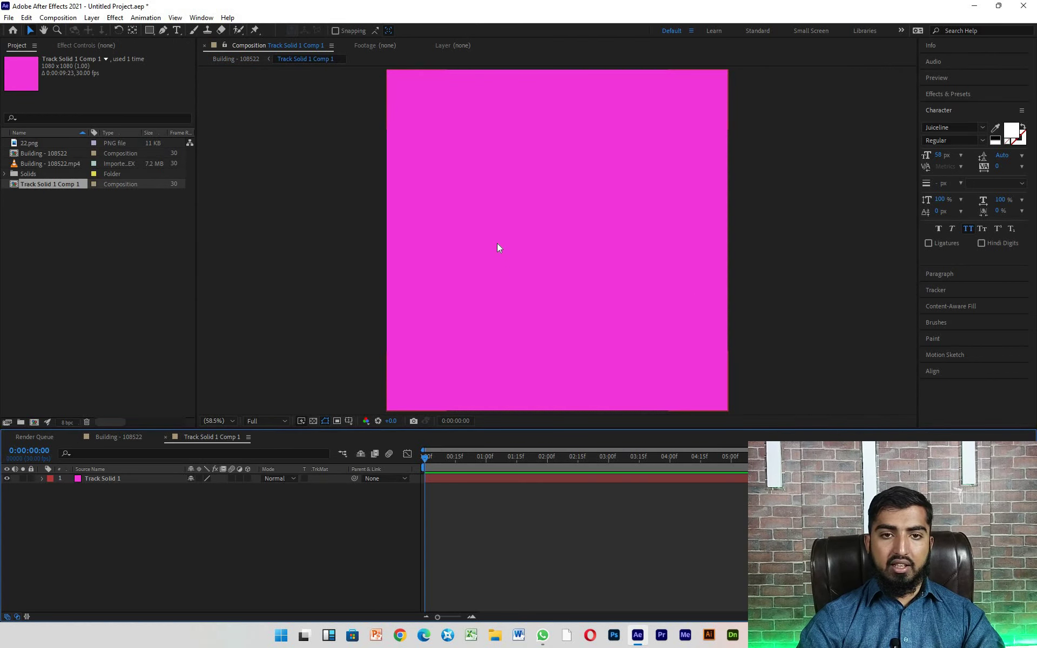
right_click(48, 508)
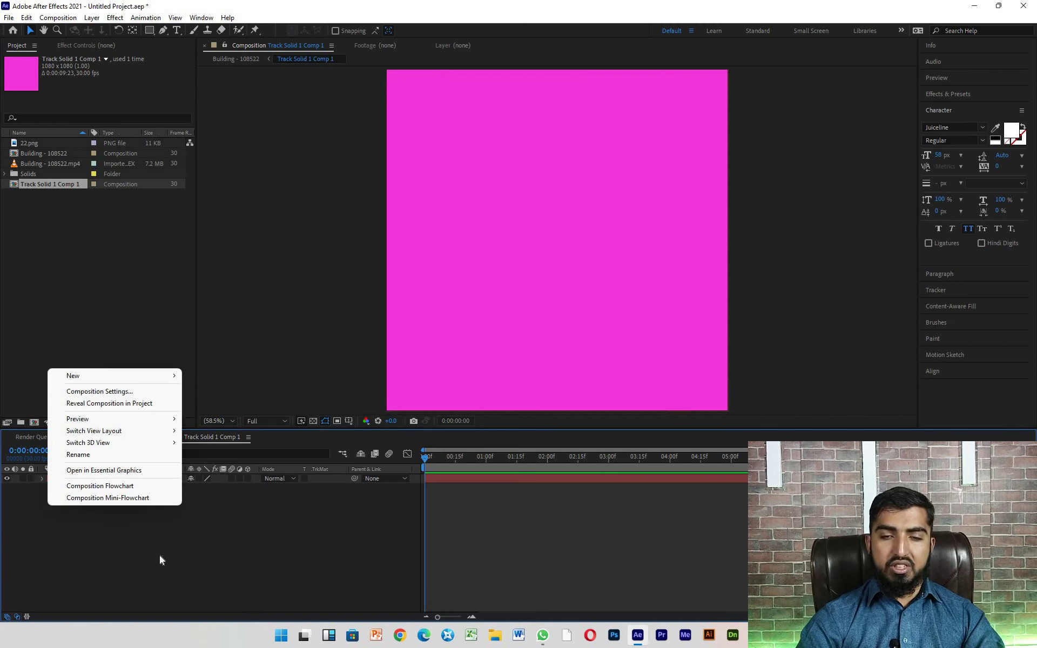
left_click(134, 556)
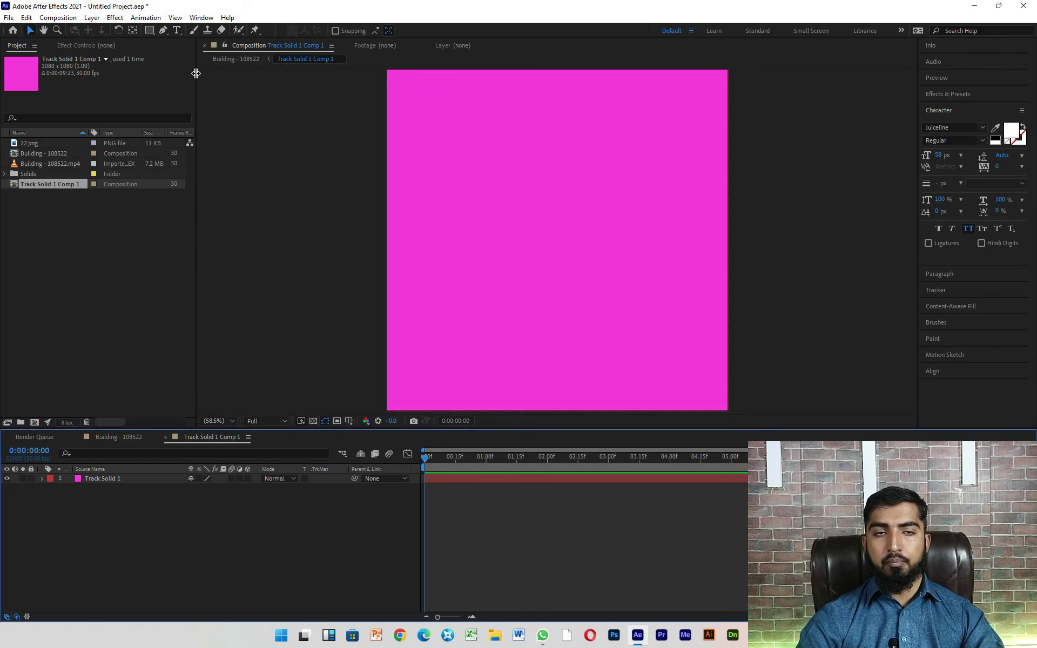
left_click(232, 59)
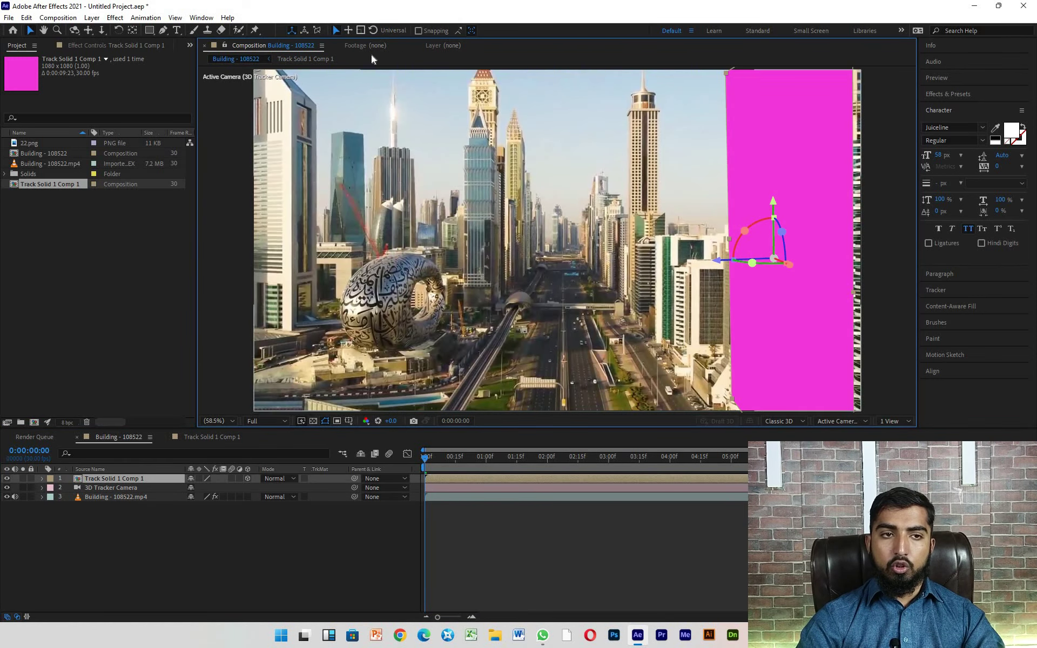
left_click(305, 59)
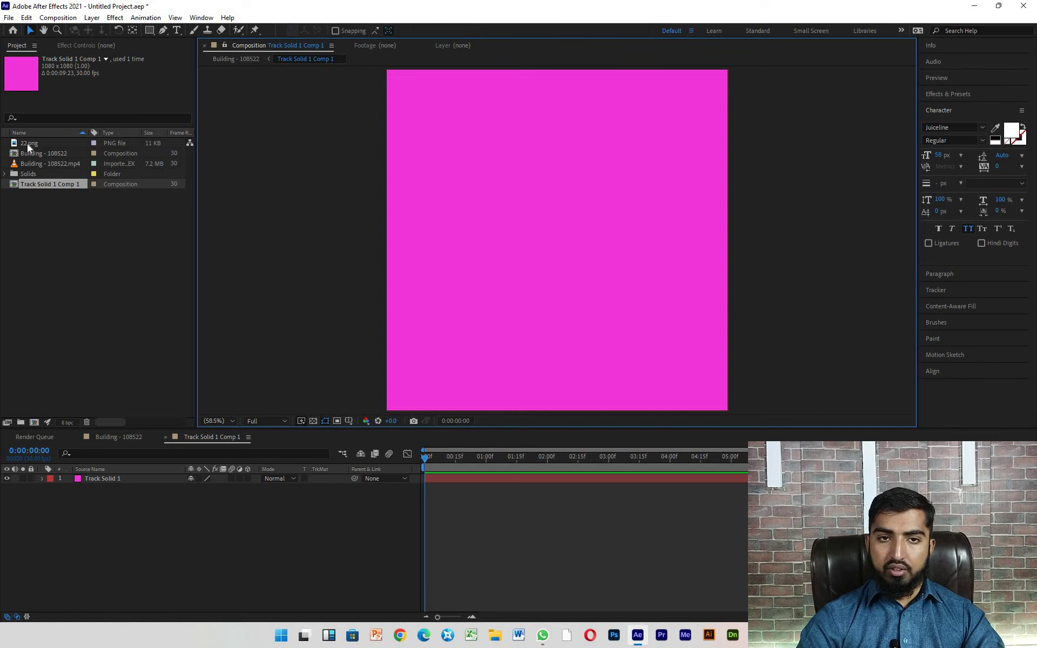
Add 22.png to the precomp, delete the magenta Track Solid 1, and scale the logo up.
left_click_drag(27, 144, 66, 482)
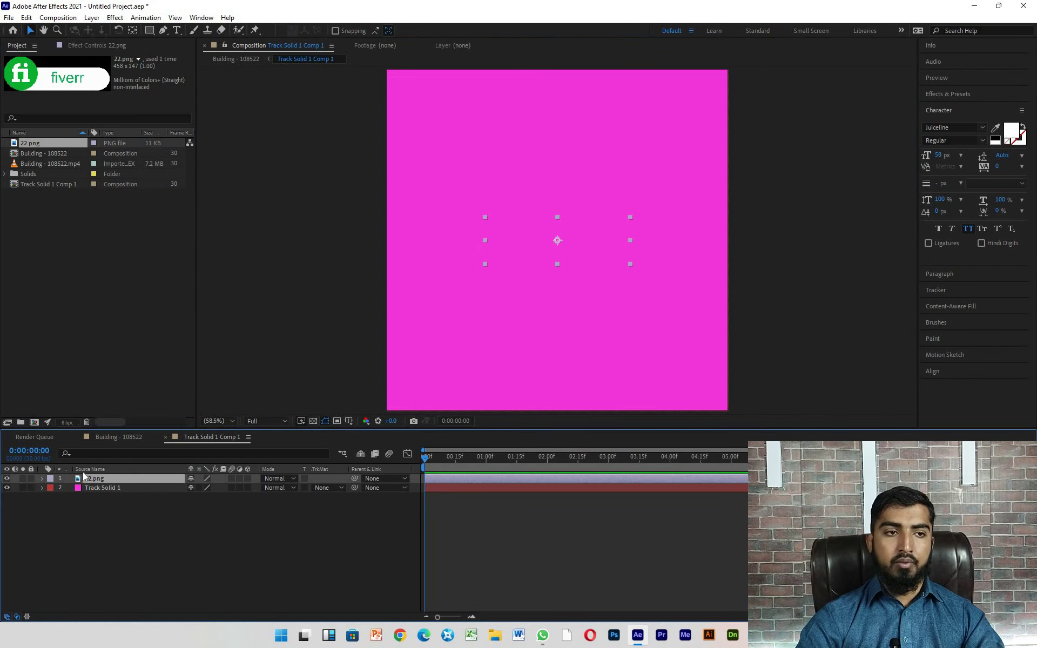
left_click(90, 490)
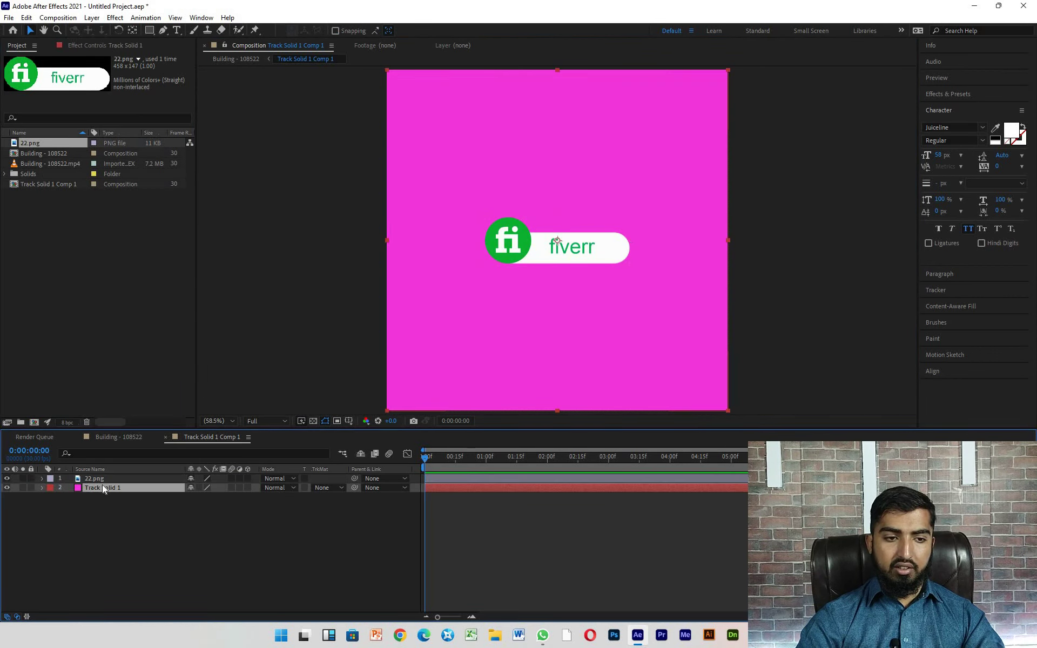
key("Delete")
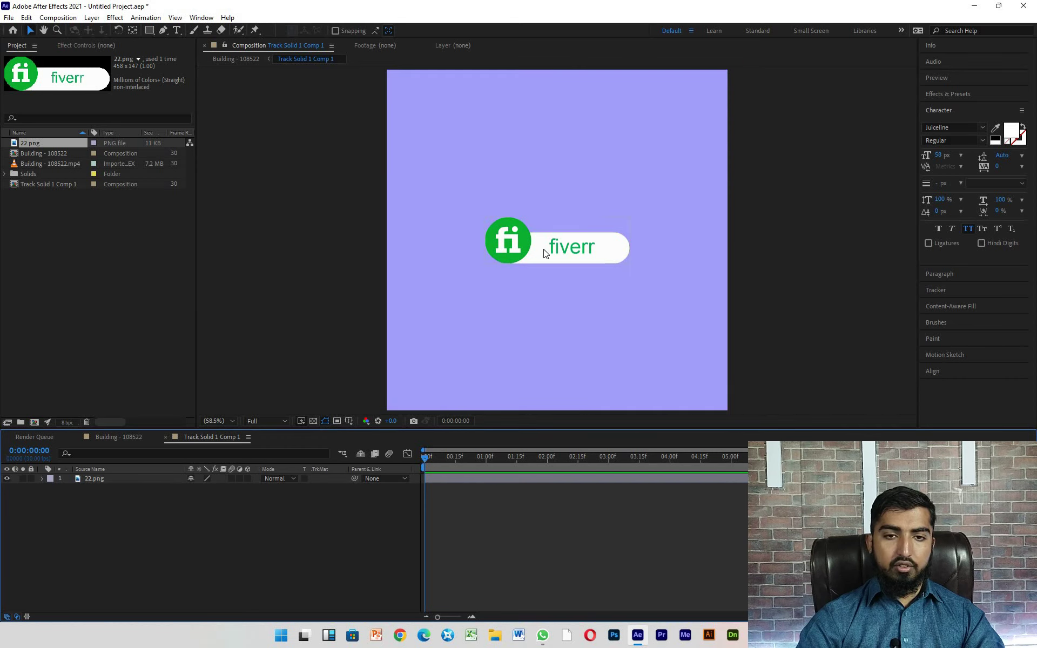
left_click(589, 247)
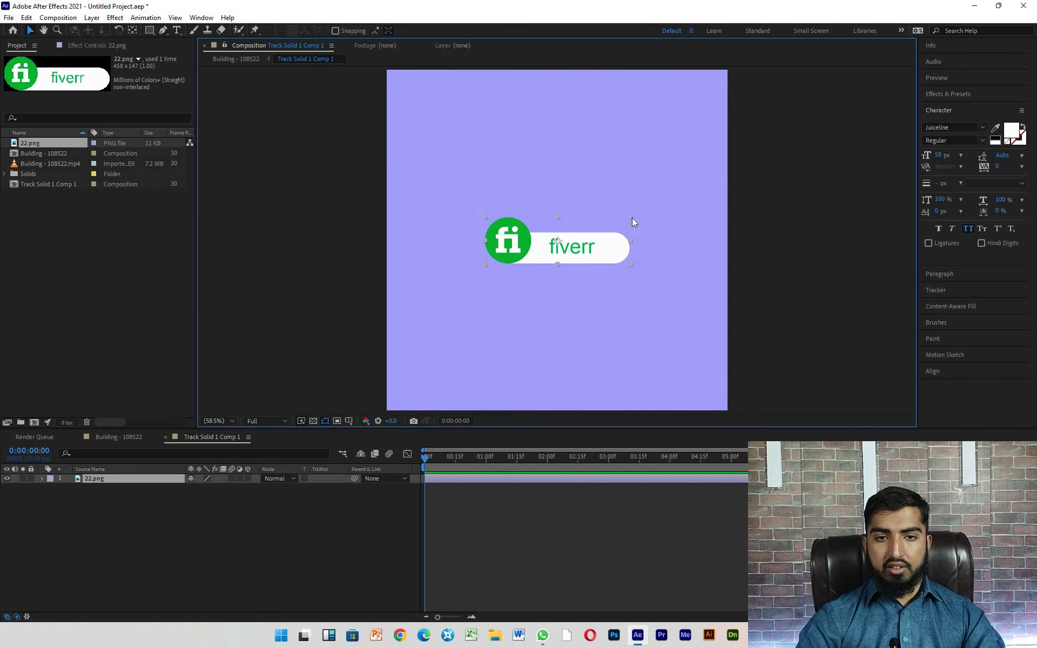
left_click_drag(632, 219, 723, 196)
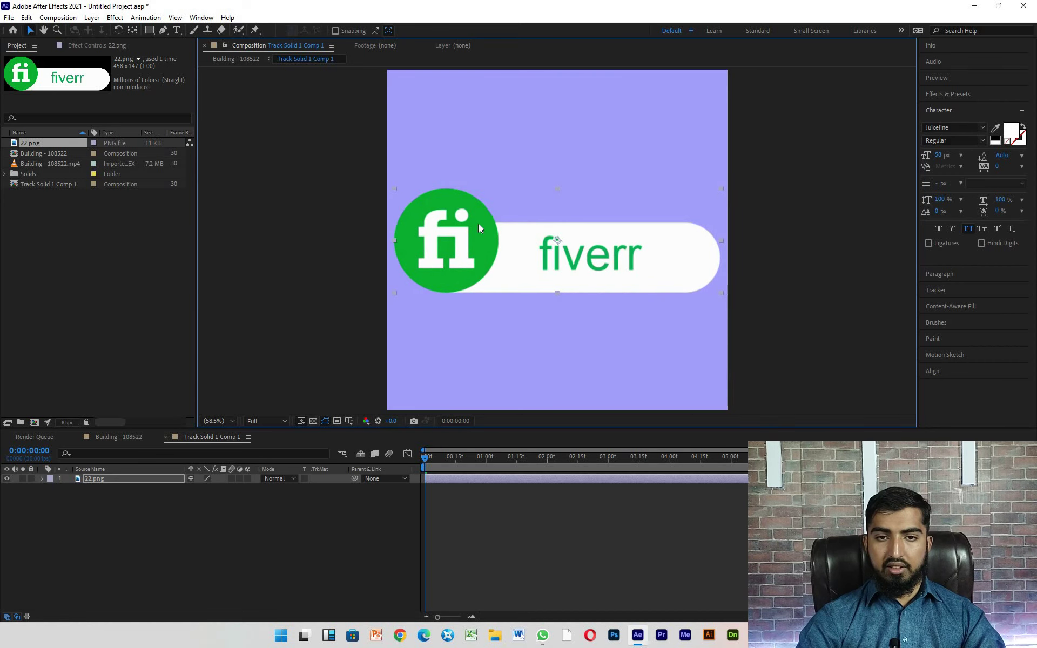
In Building - 108522, move the 3D logo in depth and sideways onto the right-hand building.
left_click(241, 60)
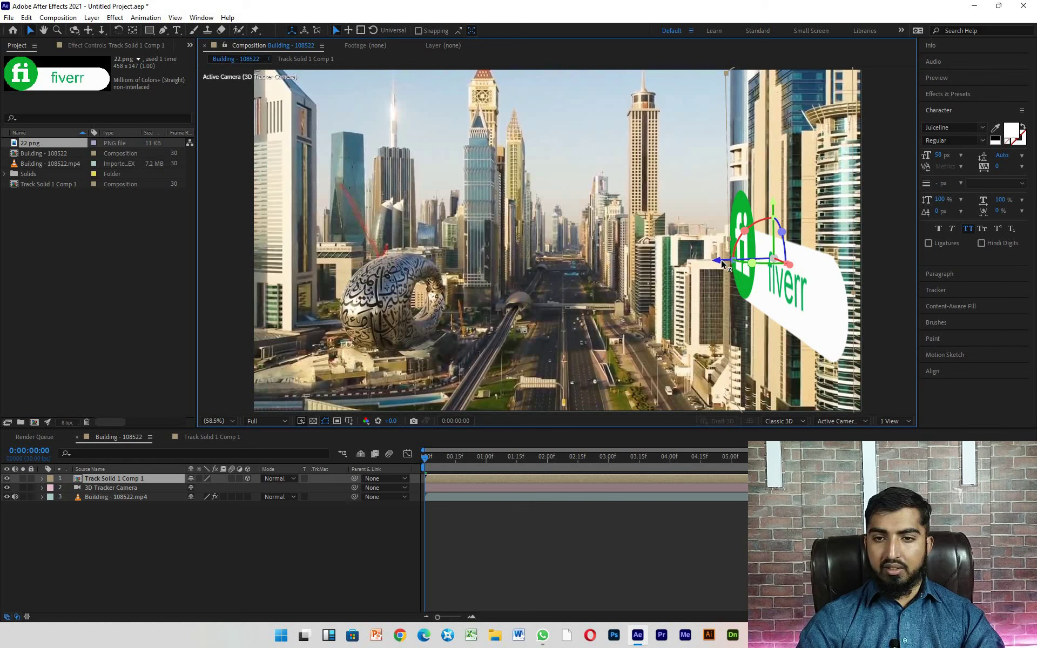
left_click_drag(721, 263, 767, 251)
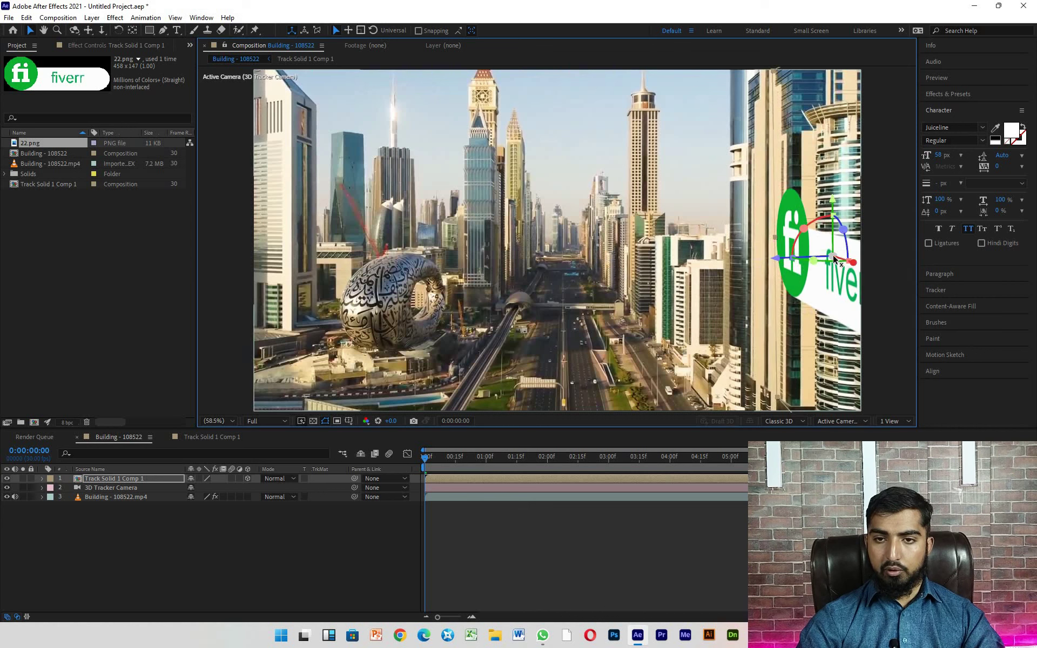
left_click_drag(835, 259, 662, 190)
mouse_move(741, 237)
left_mouse_down()
mouse_move(800, 233)
mouse_move(586, 193)
left_mouse_up()
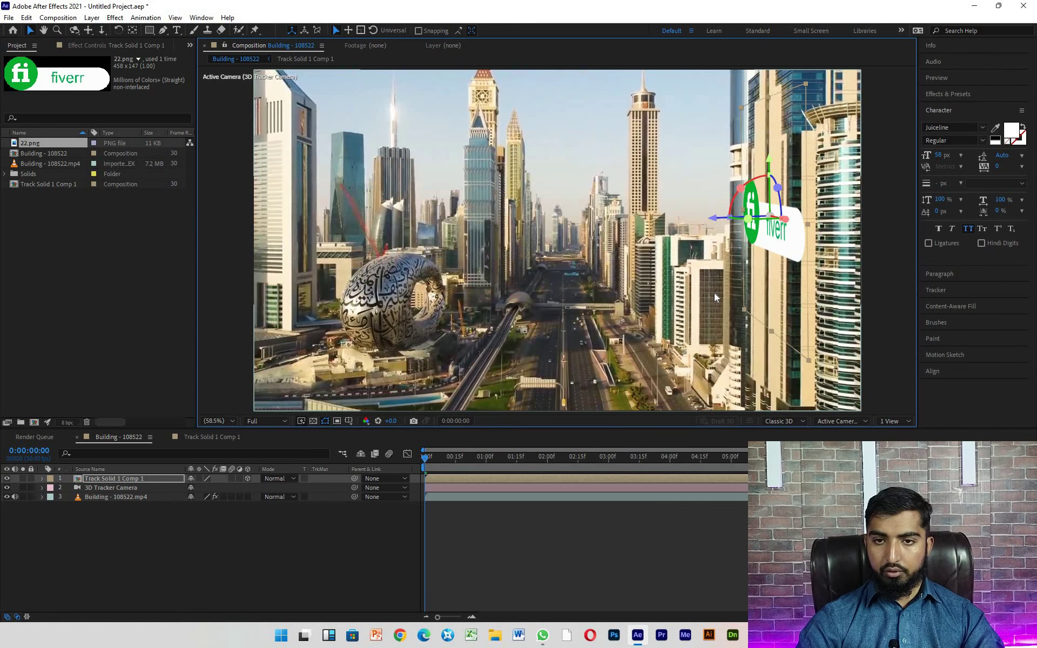
Preview the tracked logo, try rotating it sideways, then undo the rotation.
key("space")
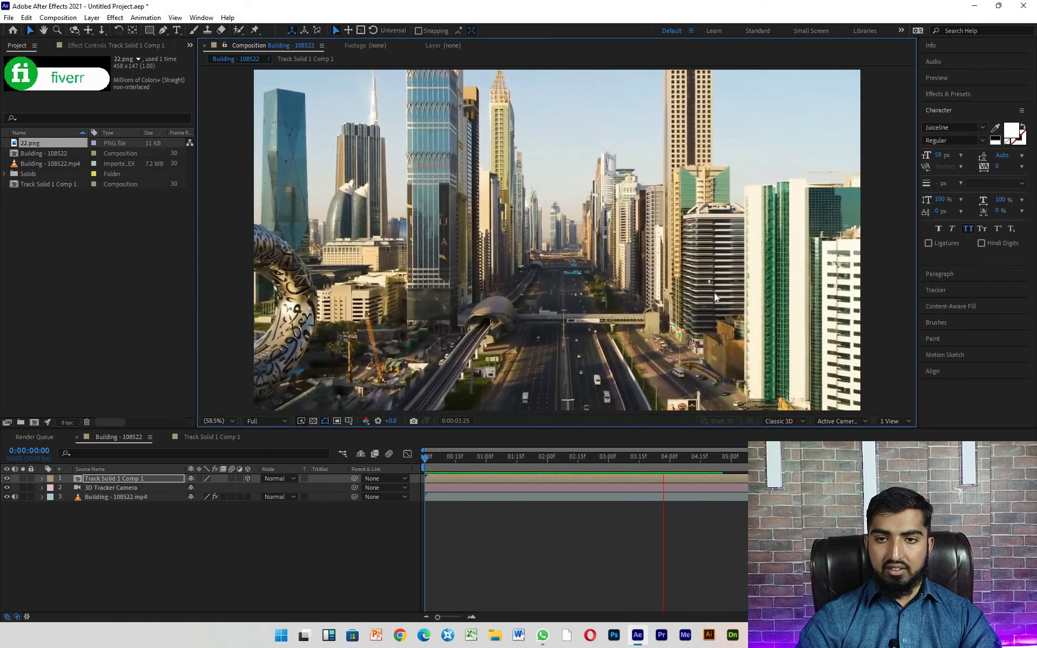
key("space")
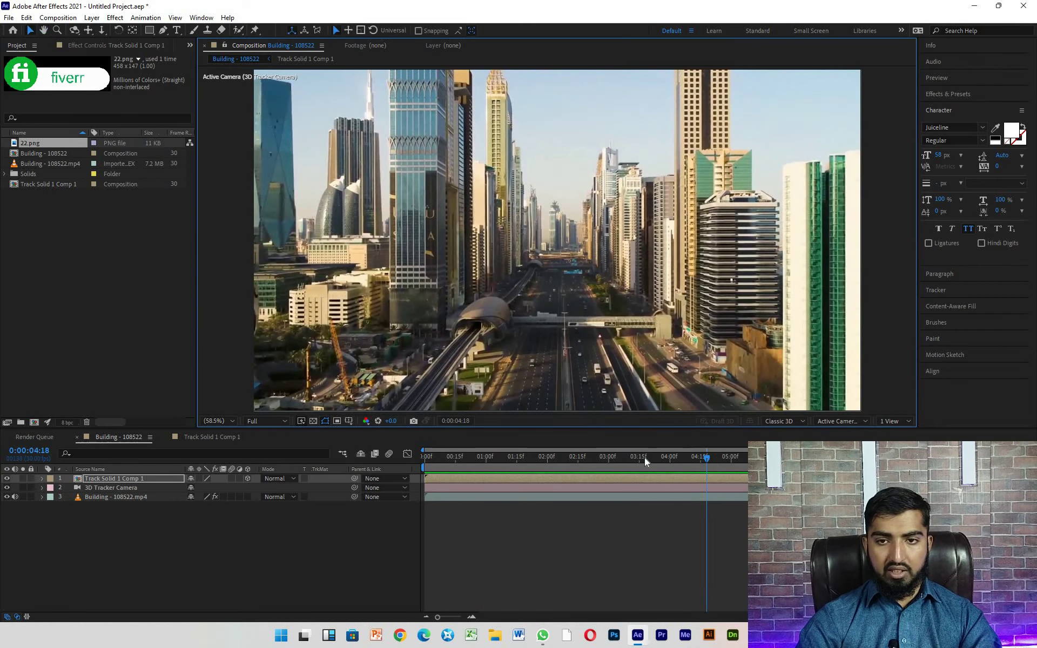
left_click_drag(707, 457, 394, 452)
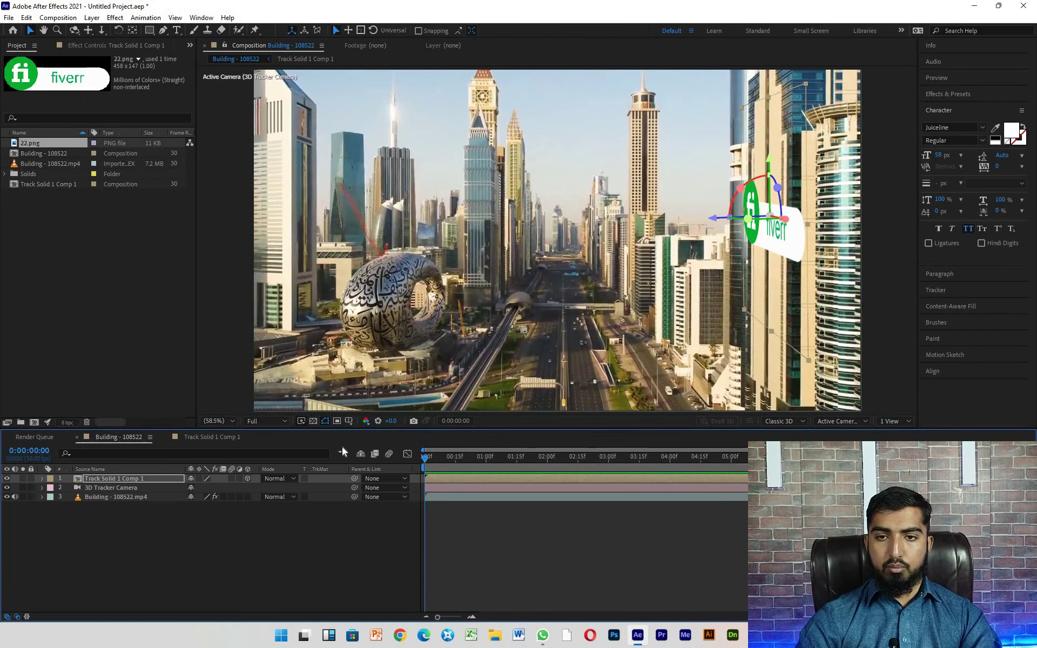
left_click_drag(758, 210, 770, 215)
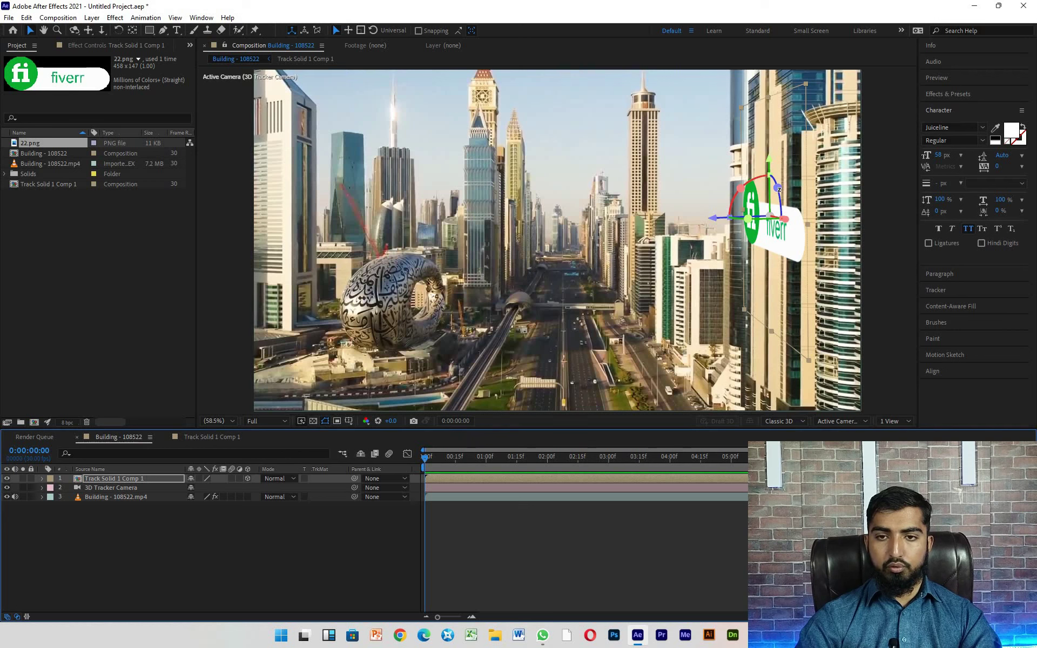
left_click_drag(770, 214, 771, 215)
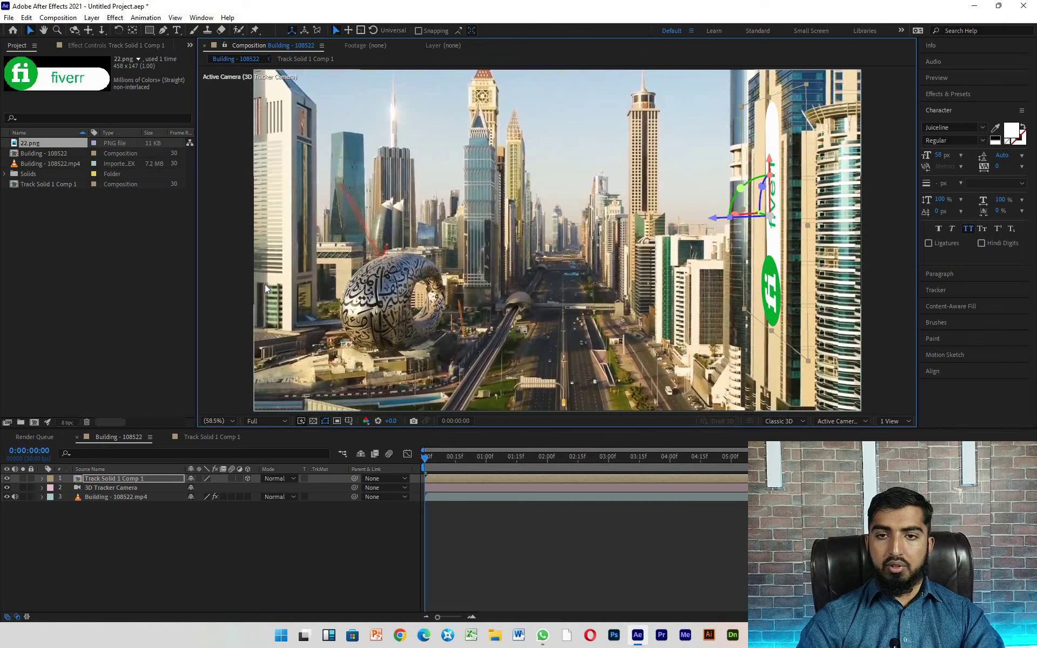
key("ctrl+z")
key("ctrl+z")
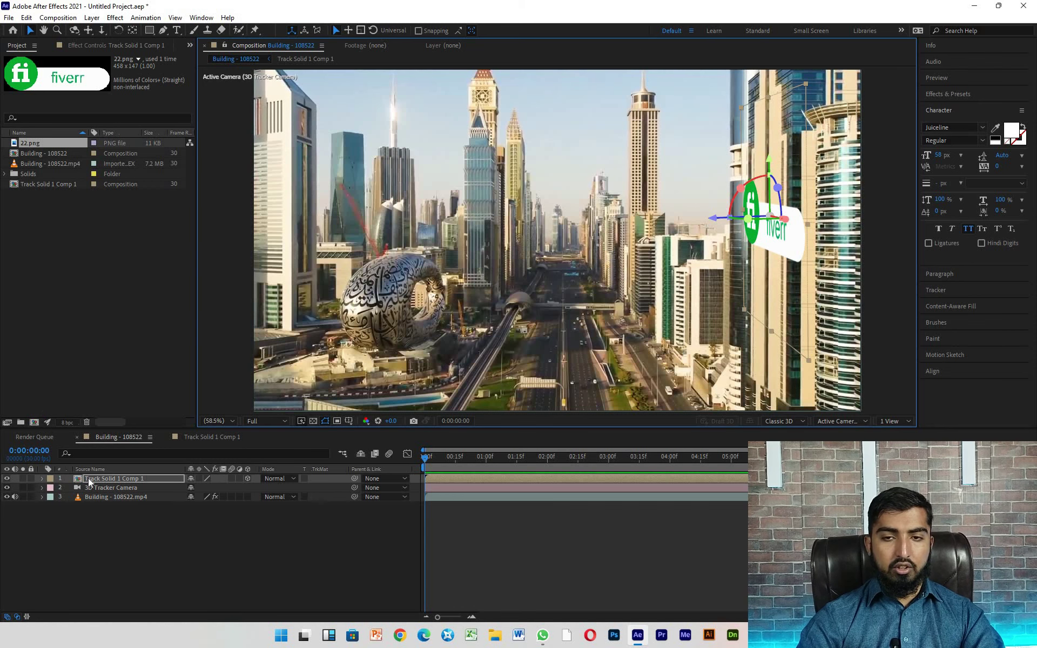
Open Track Solid 1 Comp 1, expand 22.png's Transform, and enter a first Rotation value.
double_click(89, 479)
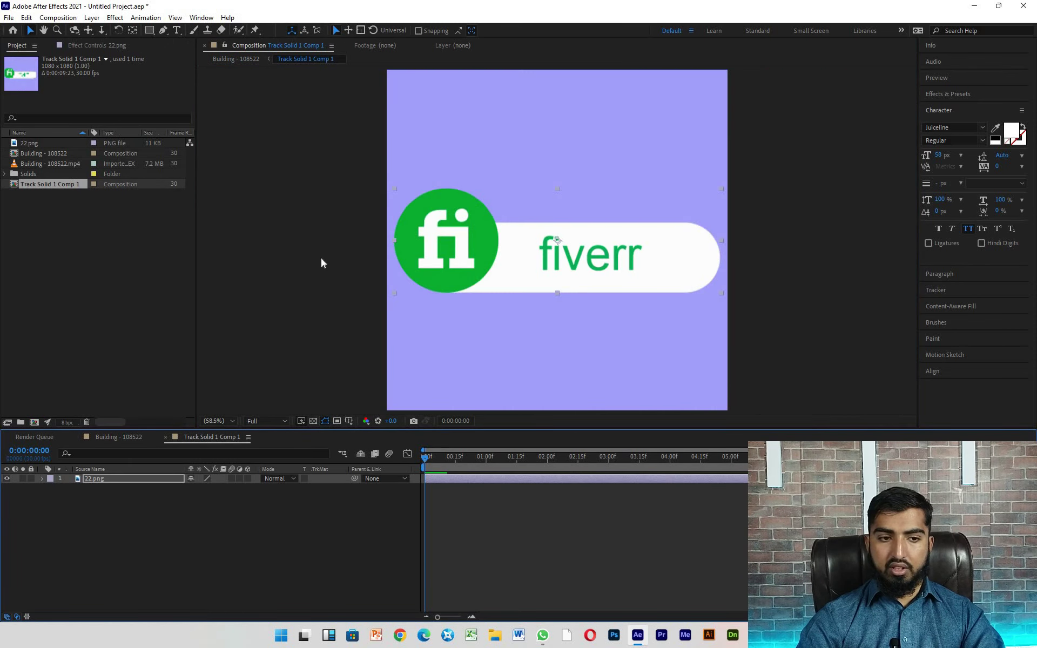
left_click(477, 251)
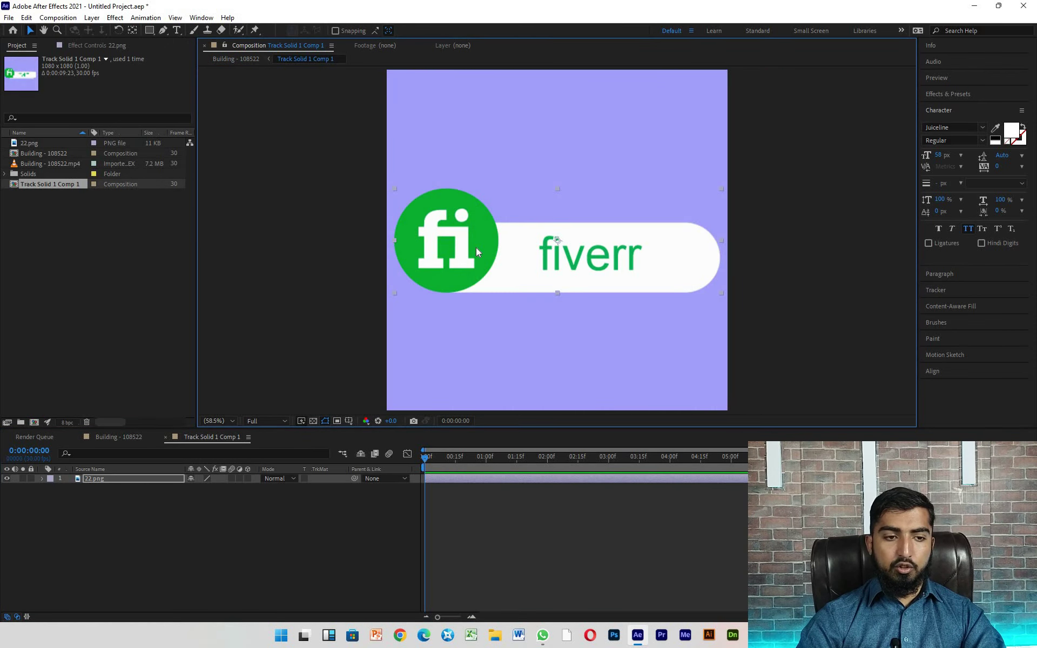
left_click(46, 481)
left_click(42, 480)
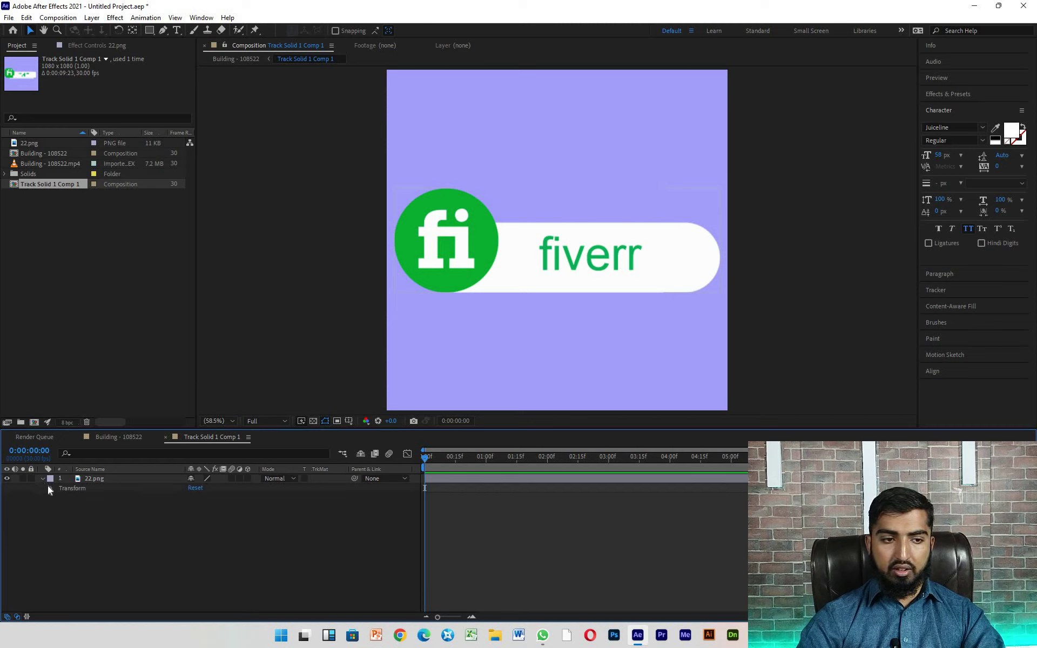
left_click(52, 488)
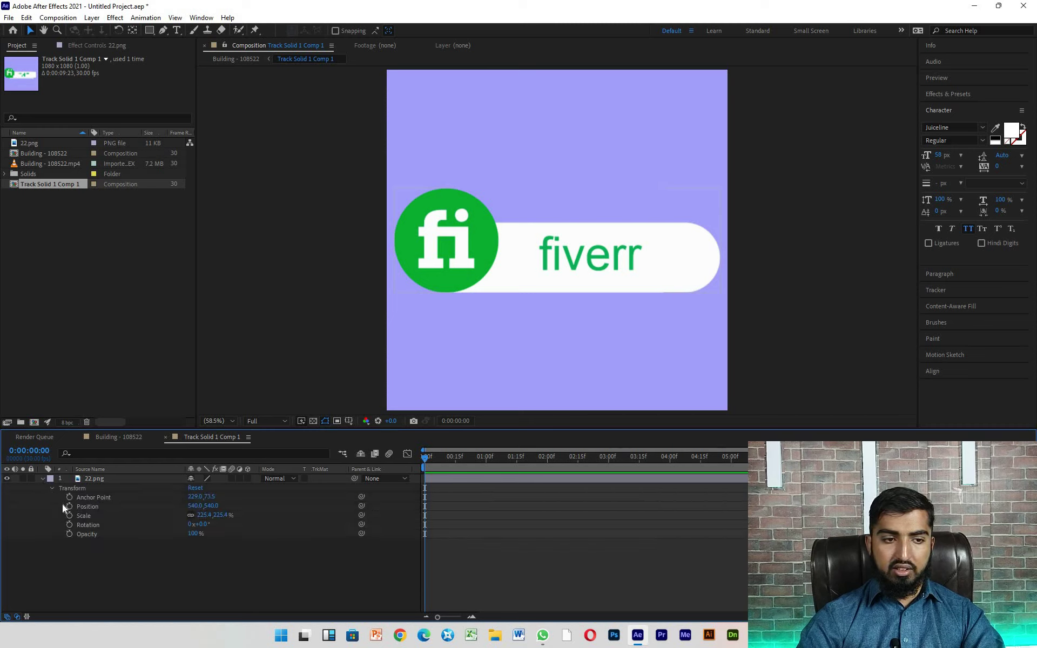
left_click(205, 525)
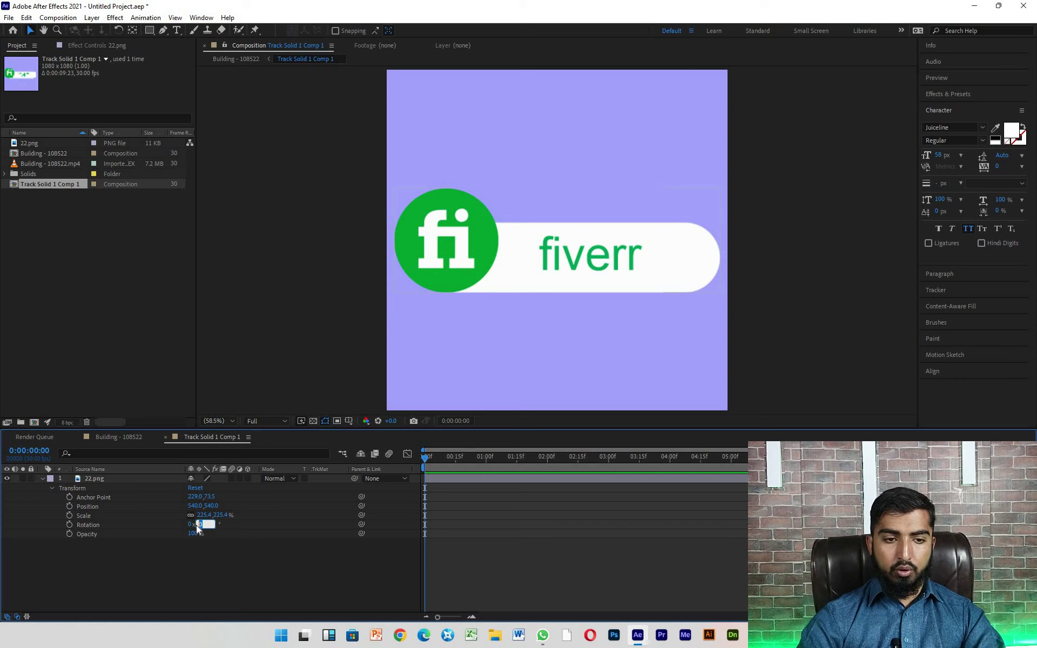
type("0")
key("Return")
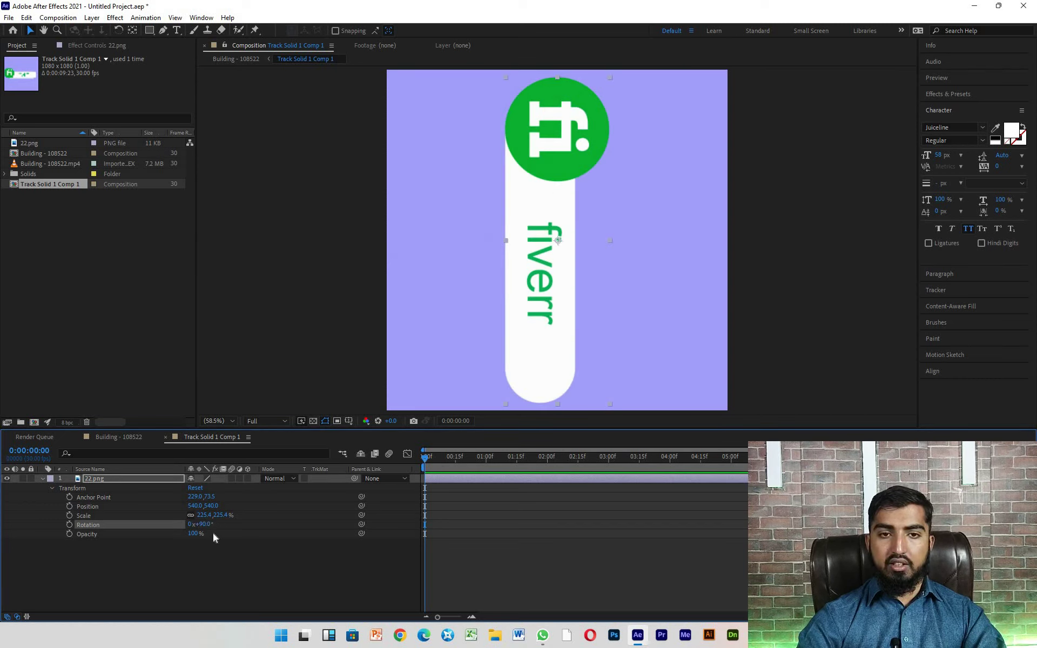
Change the 22.png Rotation to -90° and return to Building - 108522.
left_click(208, 525)
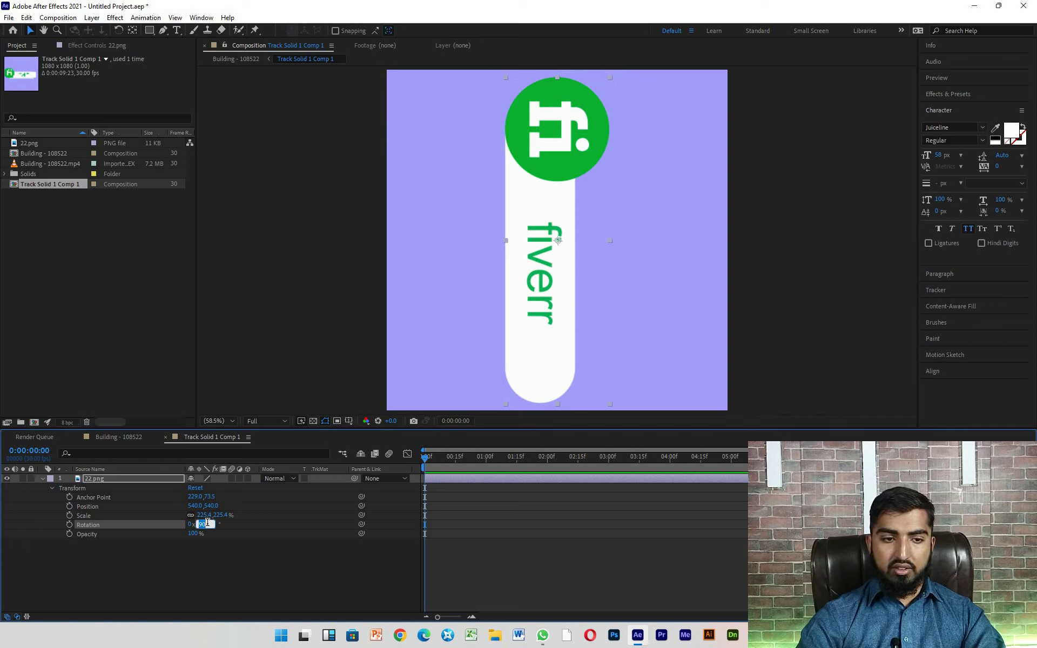
left_click_drag(213, 523, 188, 526)
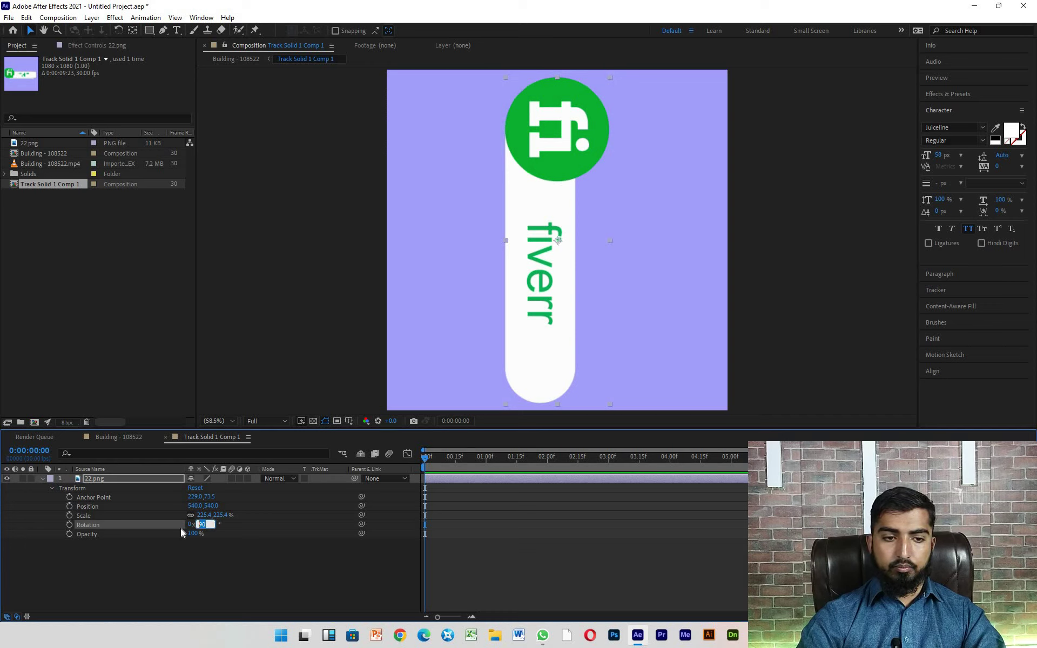
type("-90")
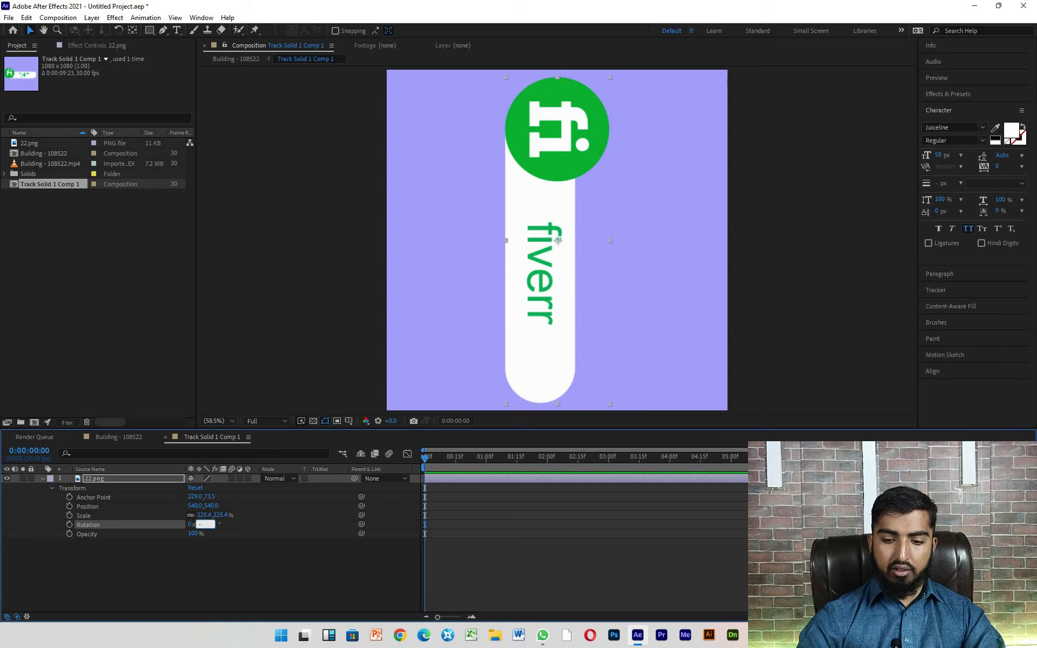
key("Return")
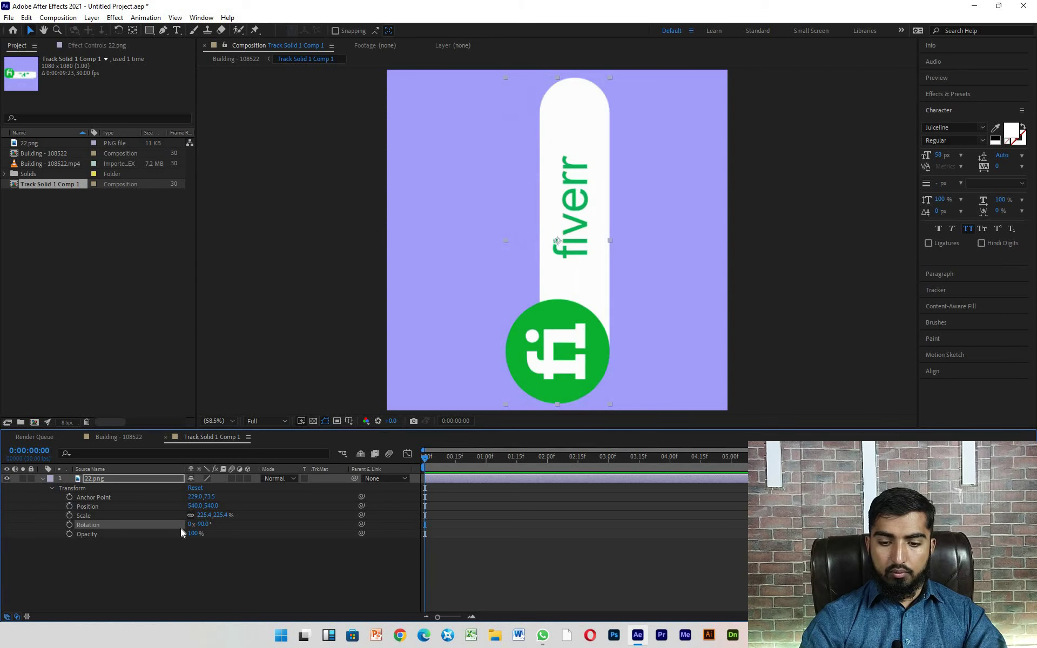
left_click(163, 578)
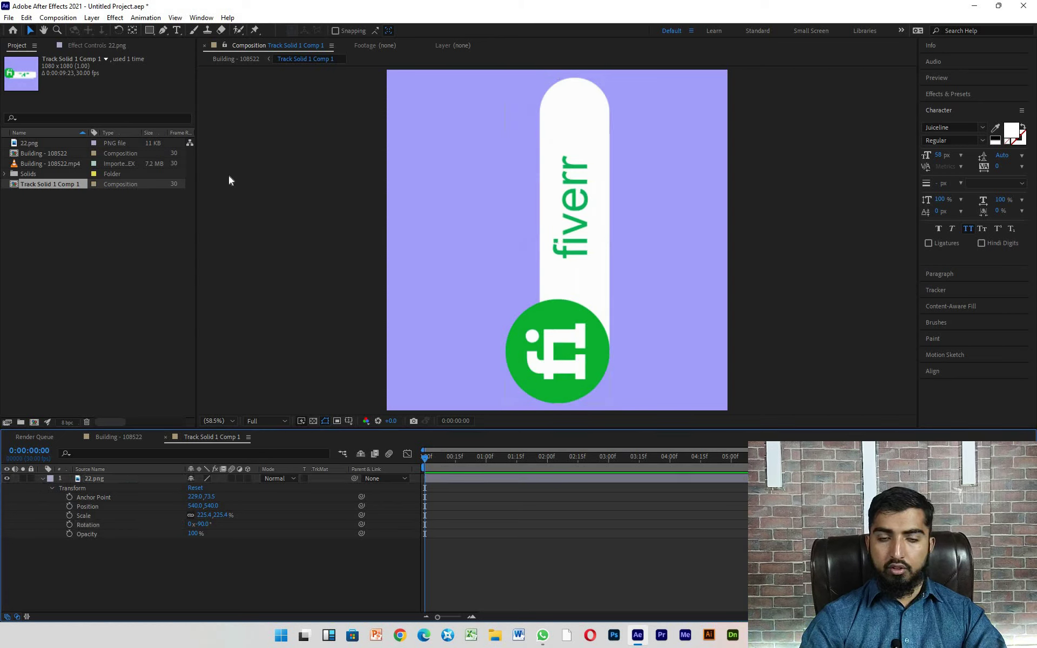
left_click(238, 59)
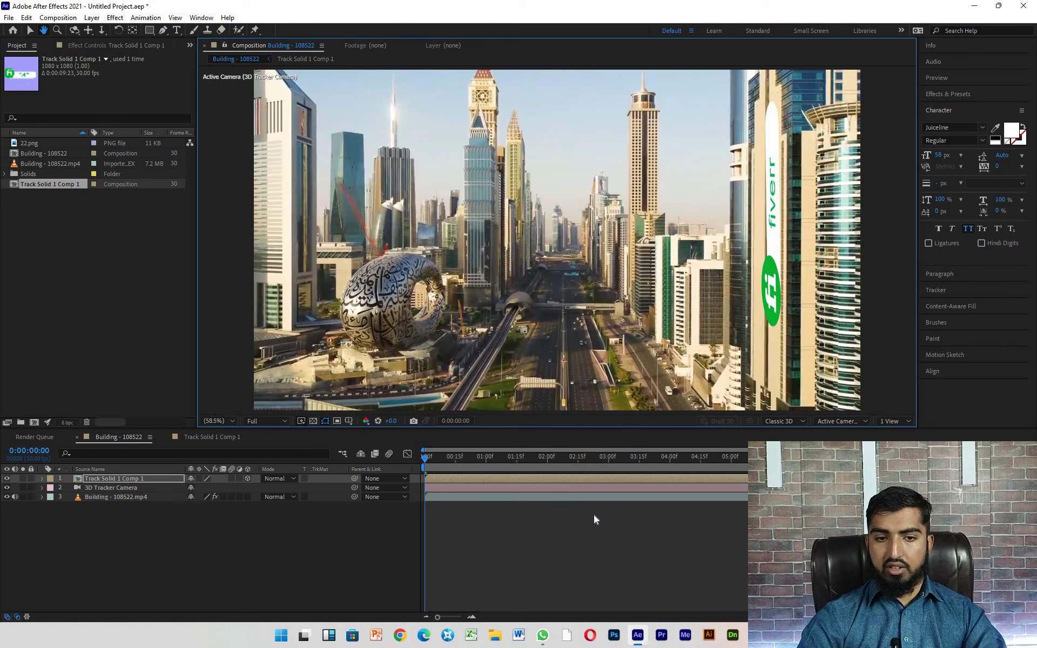
Preview and scrub the Dubai footage to check the logo's tracking.
key("space")
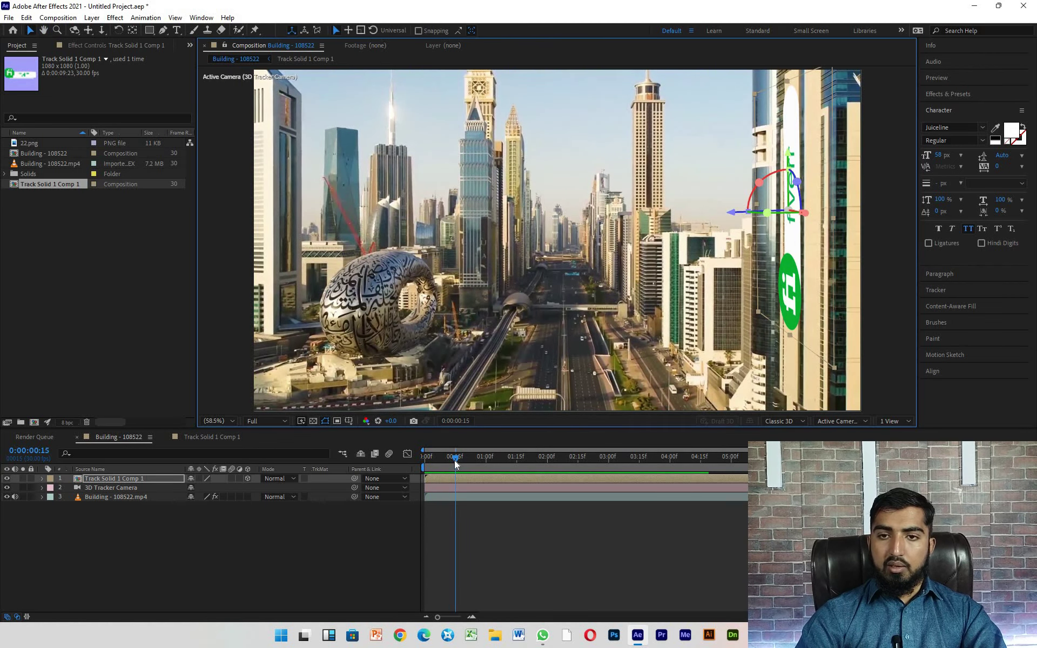
left_click(427, 462)
mouse_move(440, 463)
left_mouse_down()
mouse_move(431, 463)
mouse_move(570, 465)
left_mouse_up()
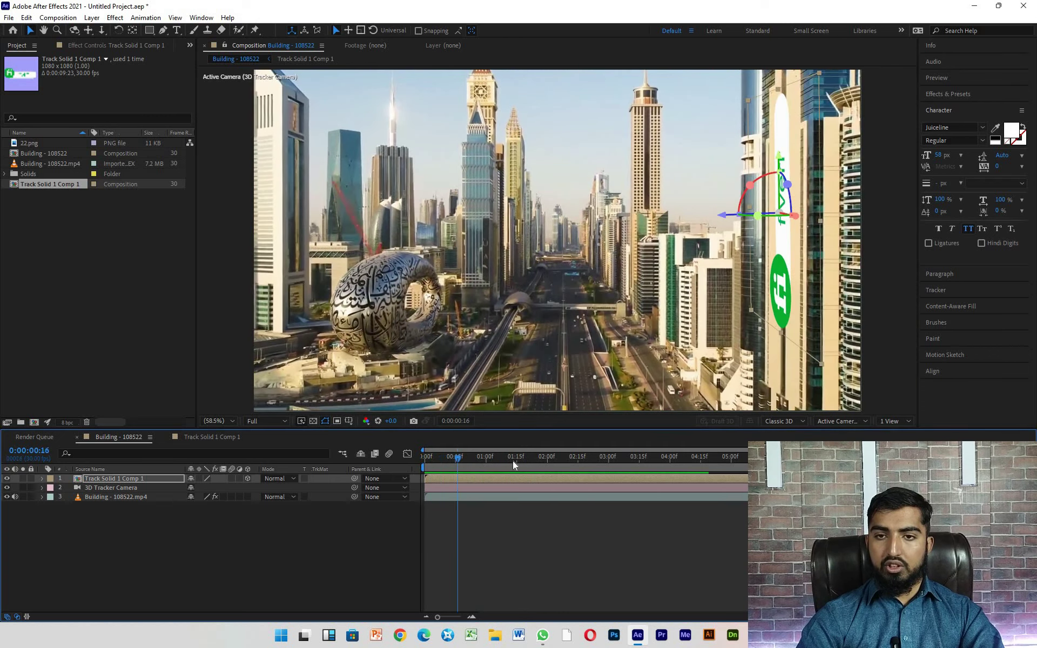
left_click_drag(494, 464, 413, 465)
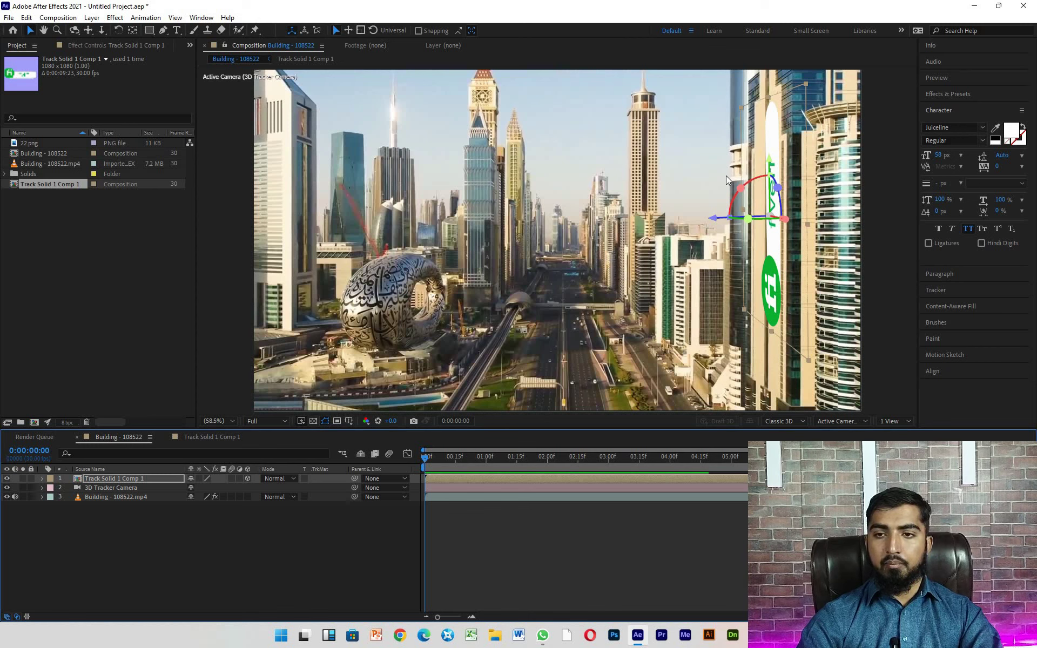
Tilt the Track Solid 1 Comp 1 layer slightly on Z, then open the precomp.
left_click_drag(777, 187, 778, 188)
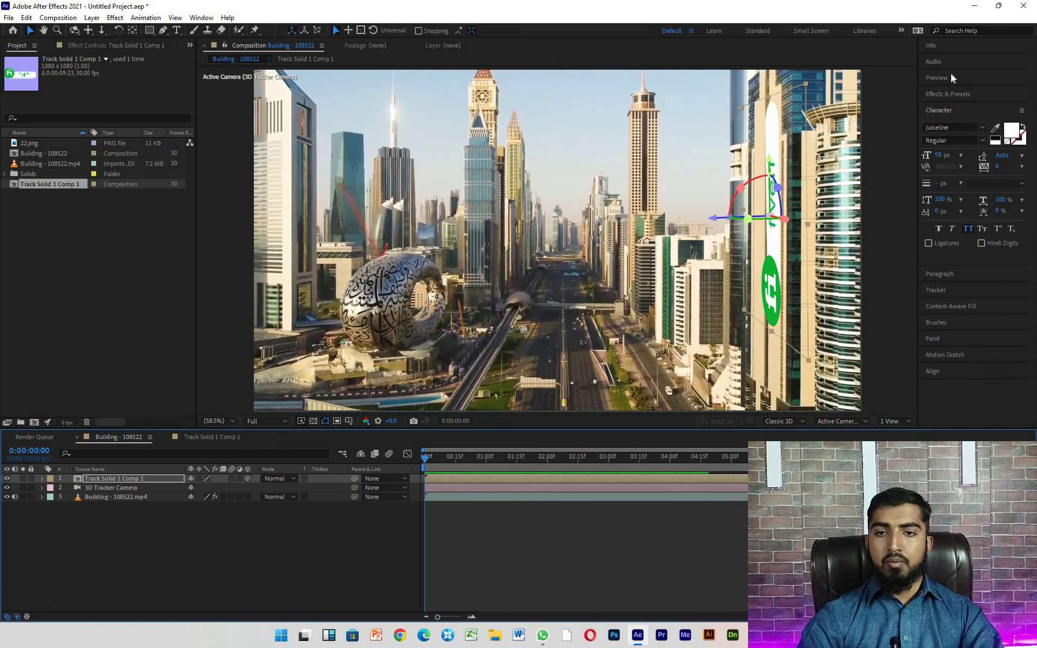
left_click(946, 294)
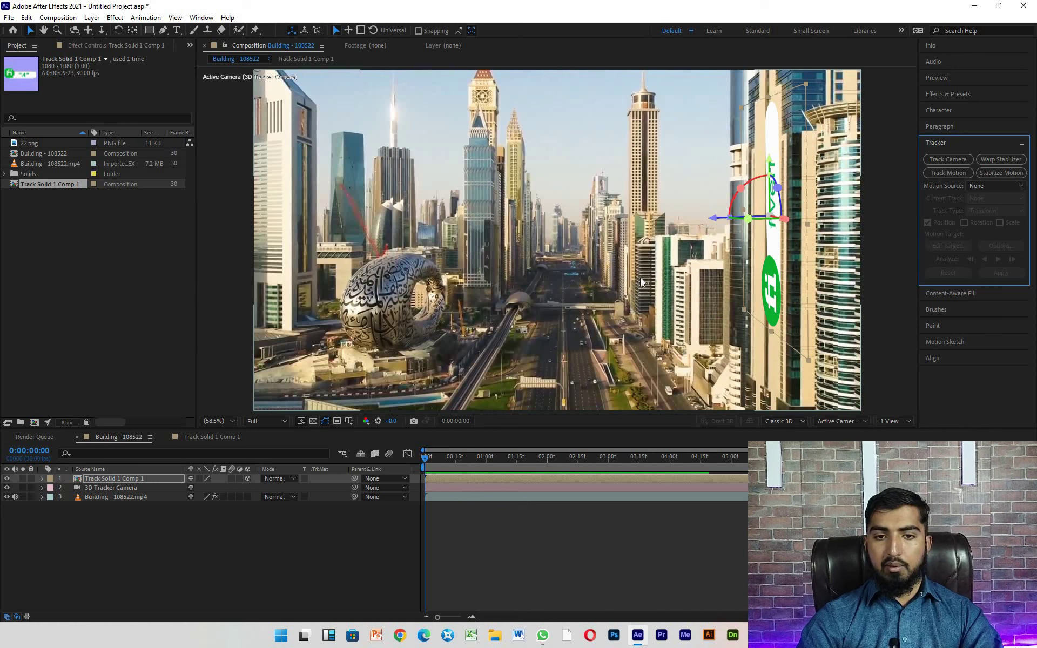
left_click(170, 480)
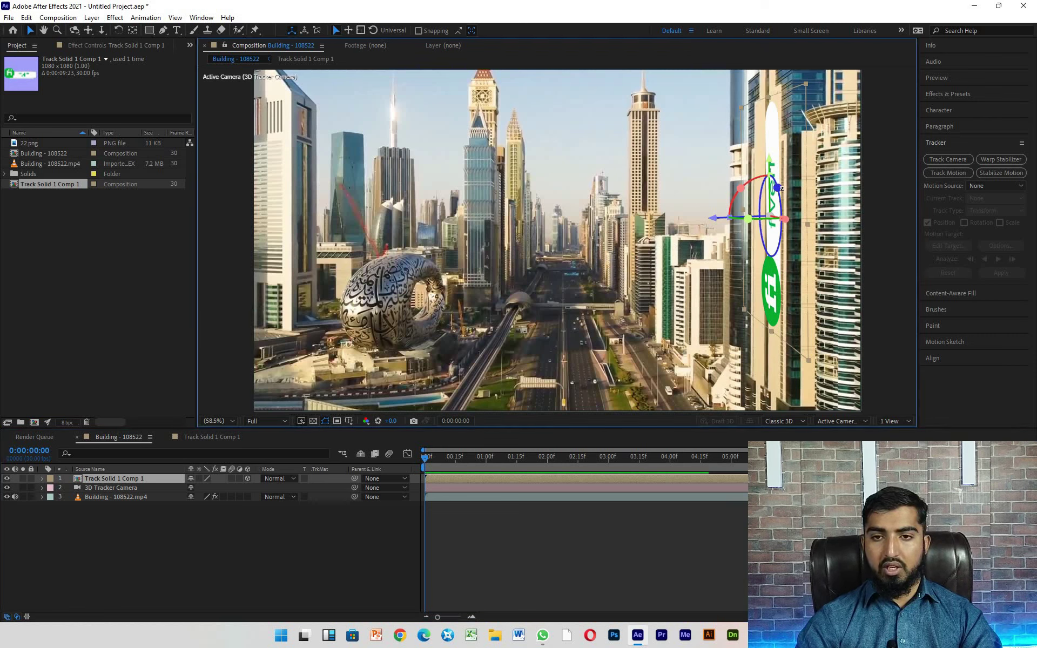
left_click_drag(777, 188, 771, 216)
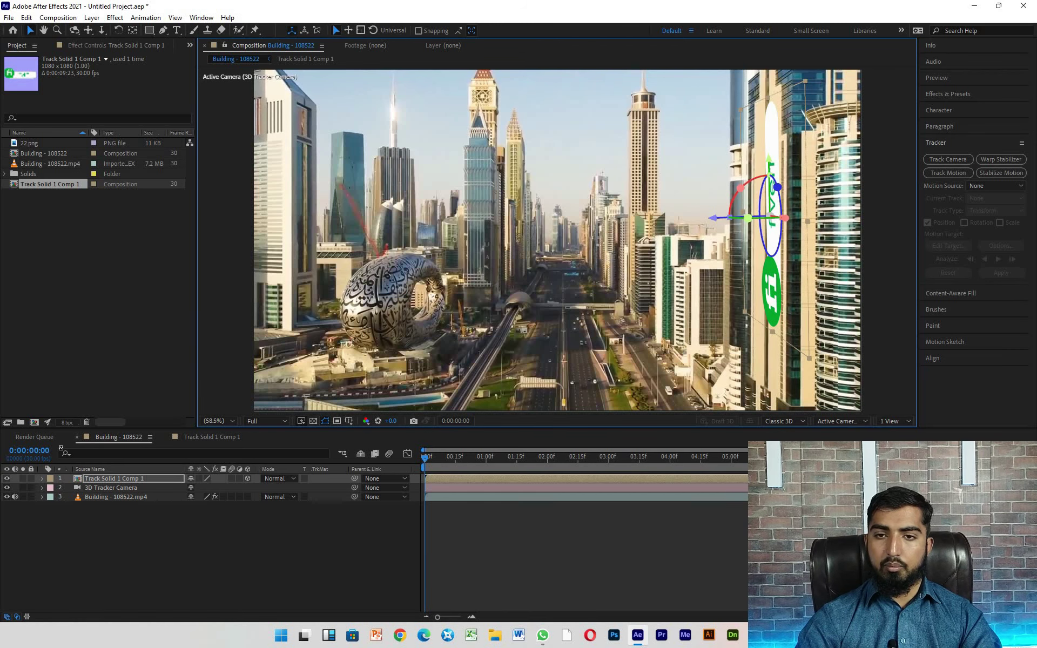
double_click(96, 480)
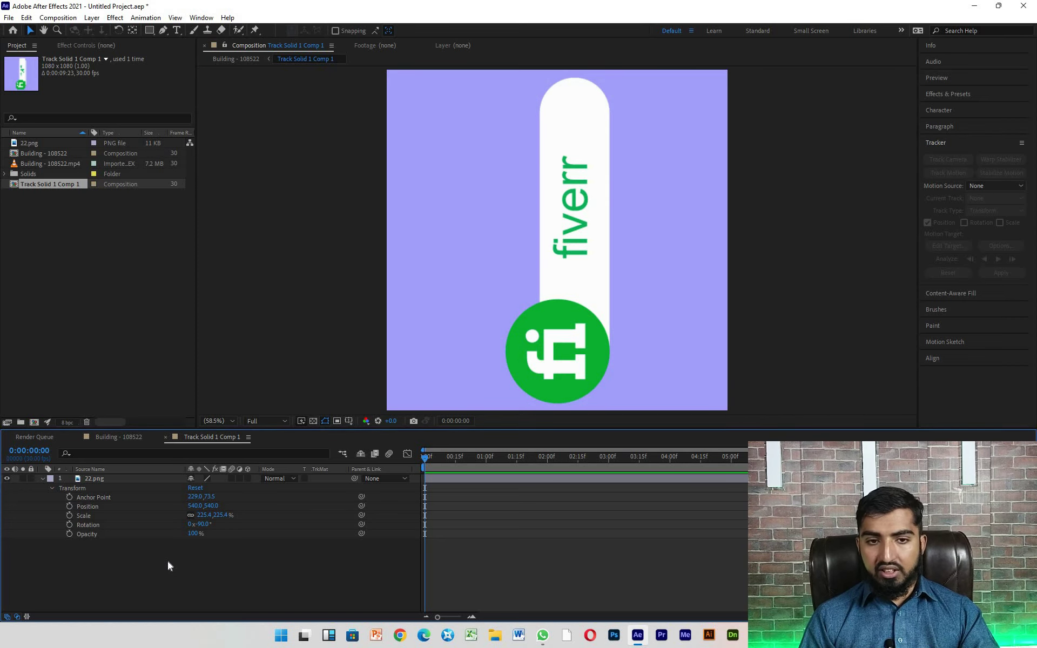
Set Track Solid 1 Comp 1's composition size to 1606 × 3110 px with Ctrl+K.
key("ctrl+k")
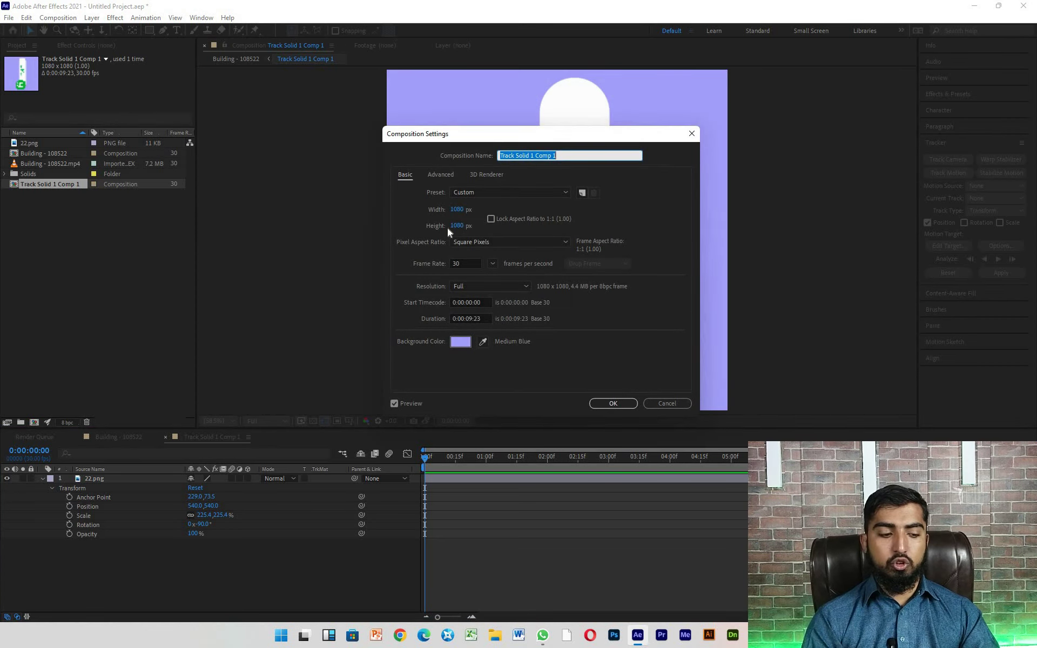
left_click_drag(457, 209, 555, 206)
left_click_drag(457, 211, 517, 111)
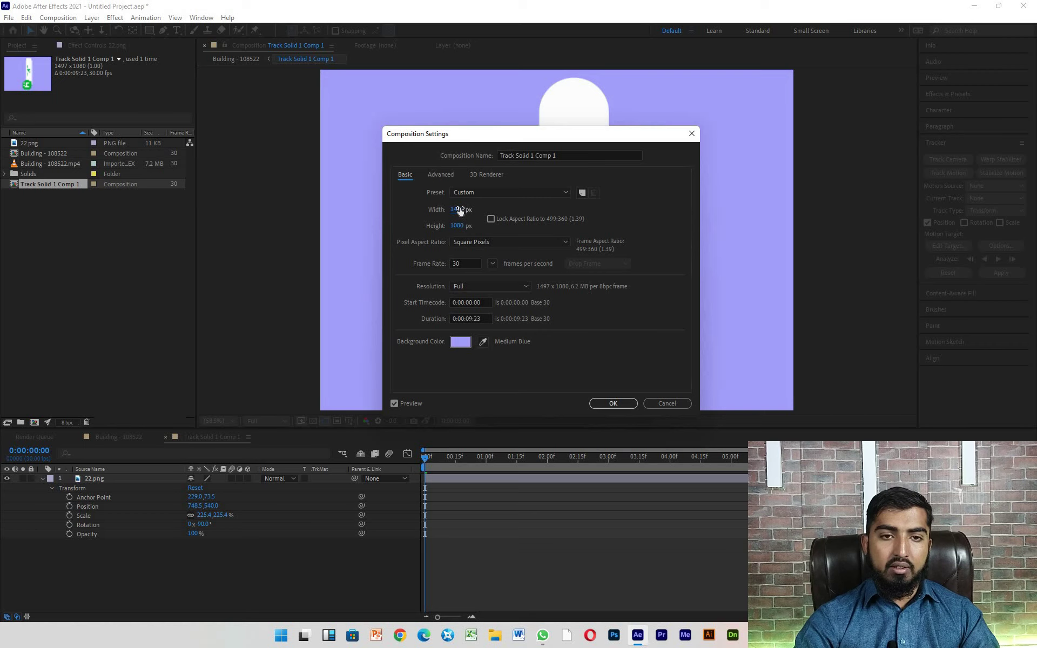
left_click_drag(460, 211, 569, 229)
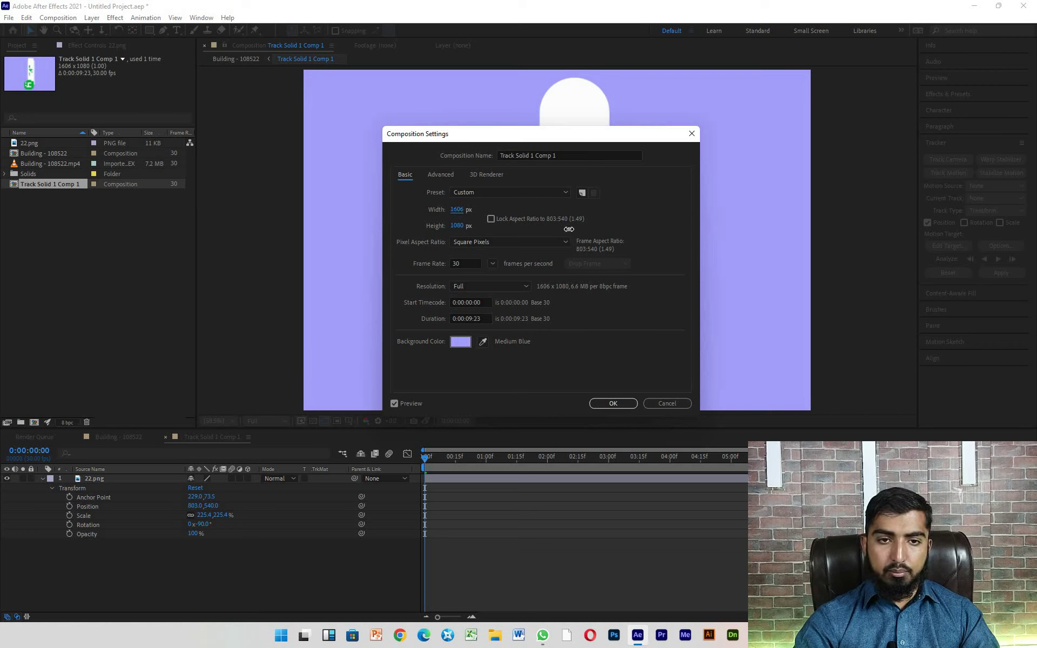
mouse_move(456, 226)
left_mouse_down()
mouse_move(469, 263)
mouse_move(565, 235)
left_mouse_up()
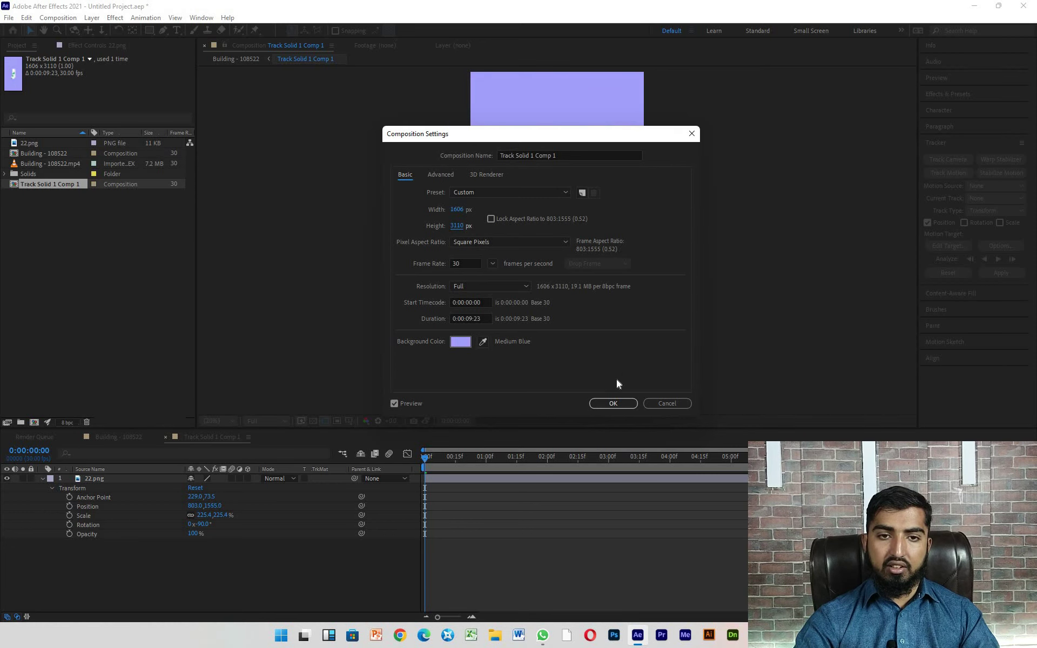
left_click(613, 404)
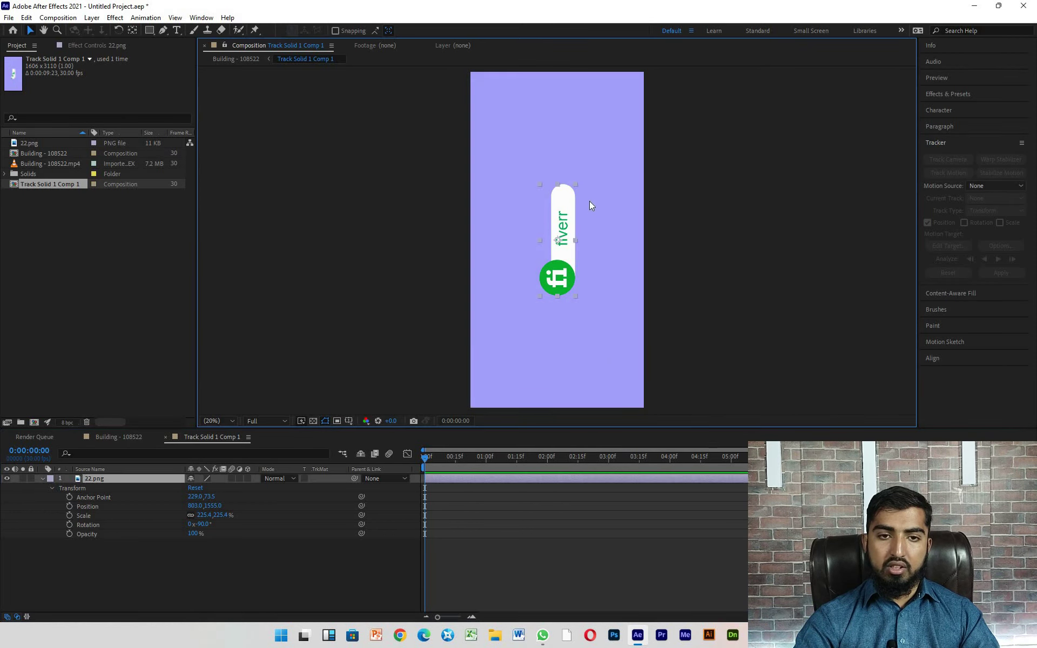
Scale the 22.png logo to about 660.7% and check it on the tower in Building - 108522.
left_click_drag(577, 187, 611, 109)
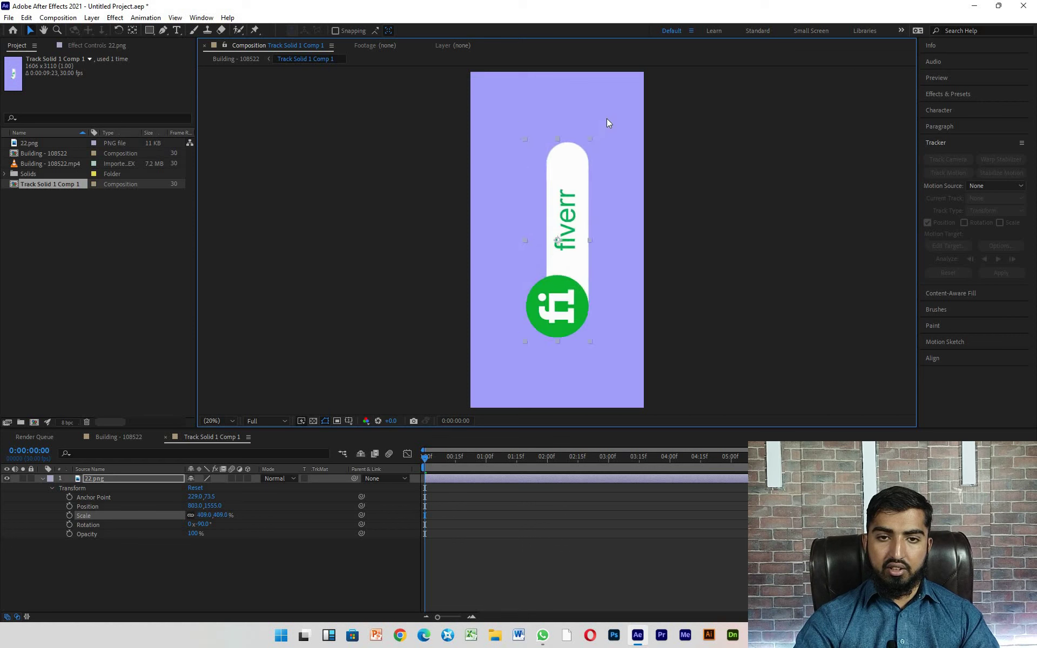
left_click(236, 59)
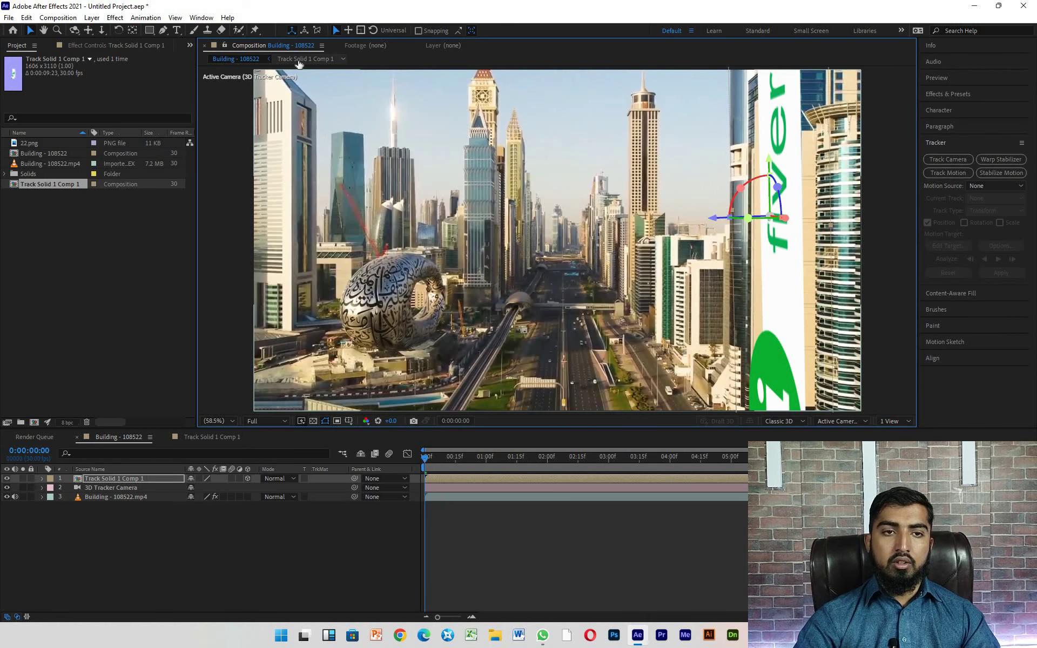
left_click(299, 59)
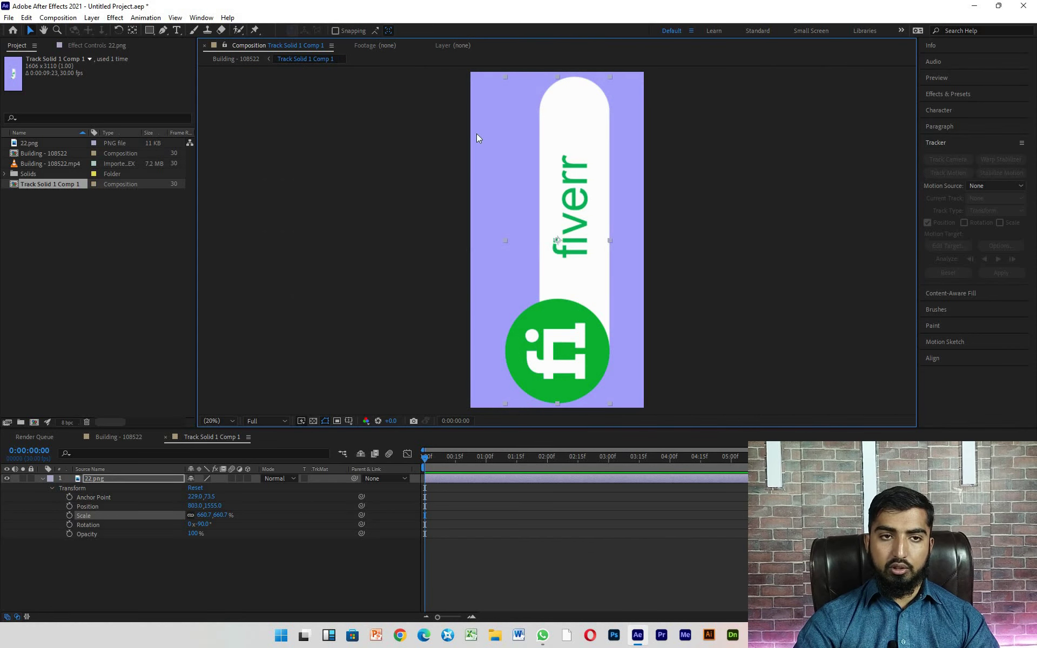
left_click(247, 61)
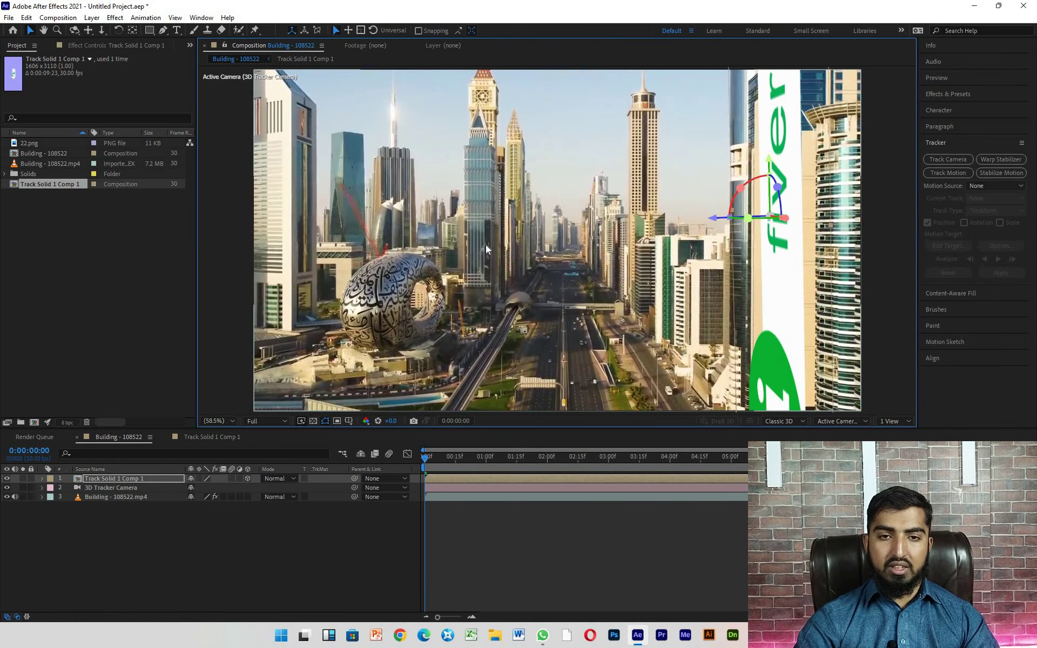